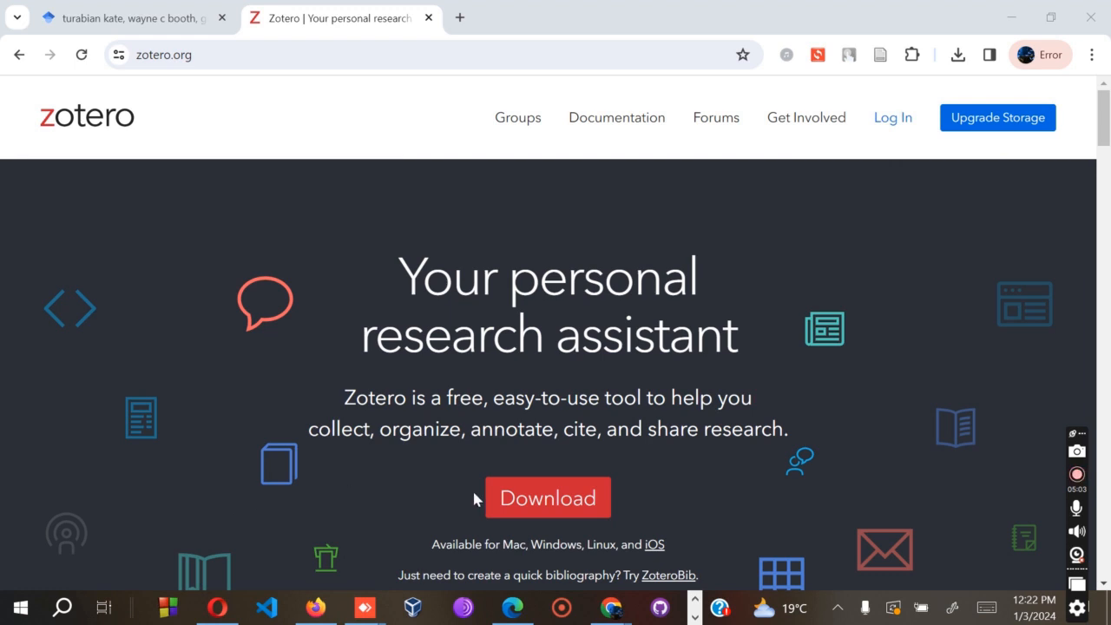
# - Open Zotero's download page and examine the options for the Windows application and the Chrome connector
pyautogui.click(536, 501)
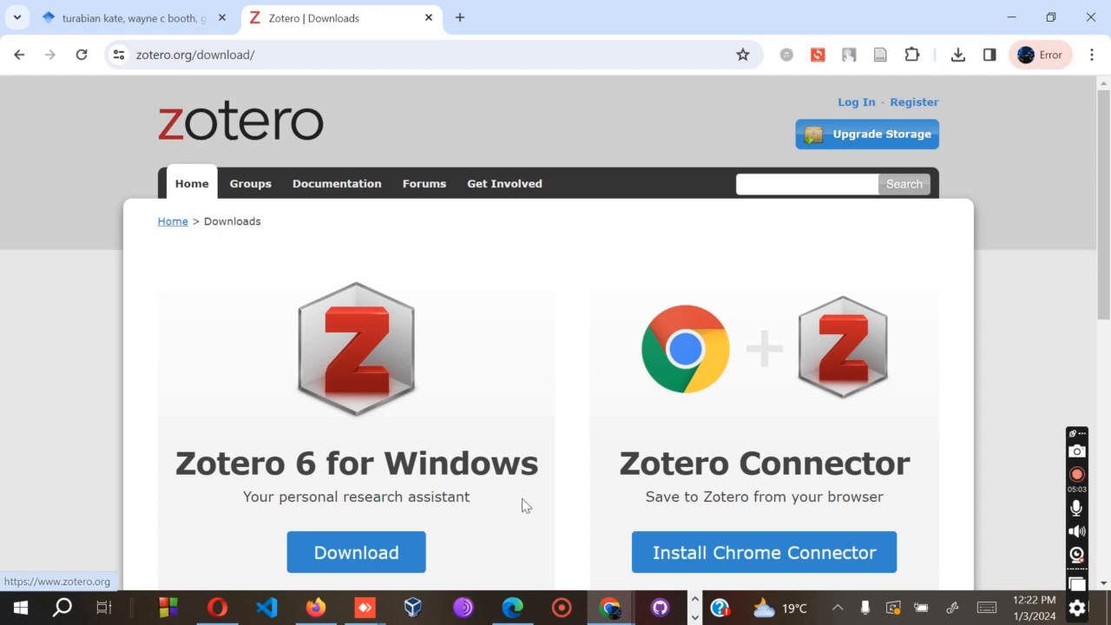
pyautogui.scroll(-1, 251, 413)
pyautogui.scroll(-3, 461, 465)
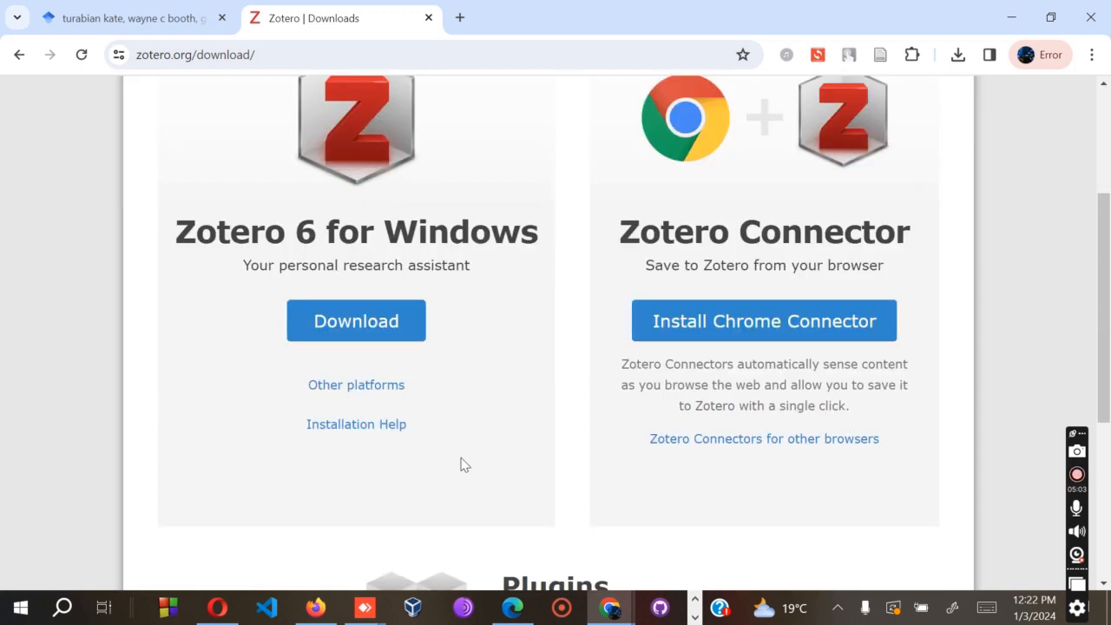
pyautogui.scroll(2, 509, 351)
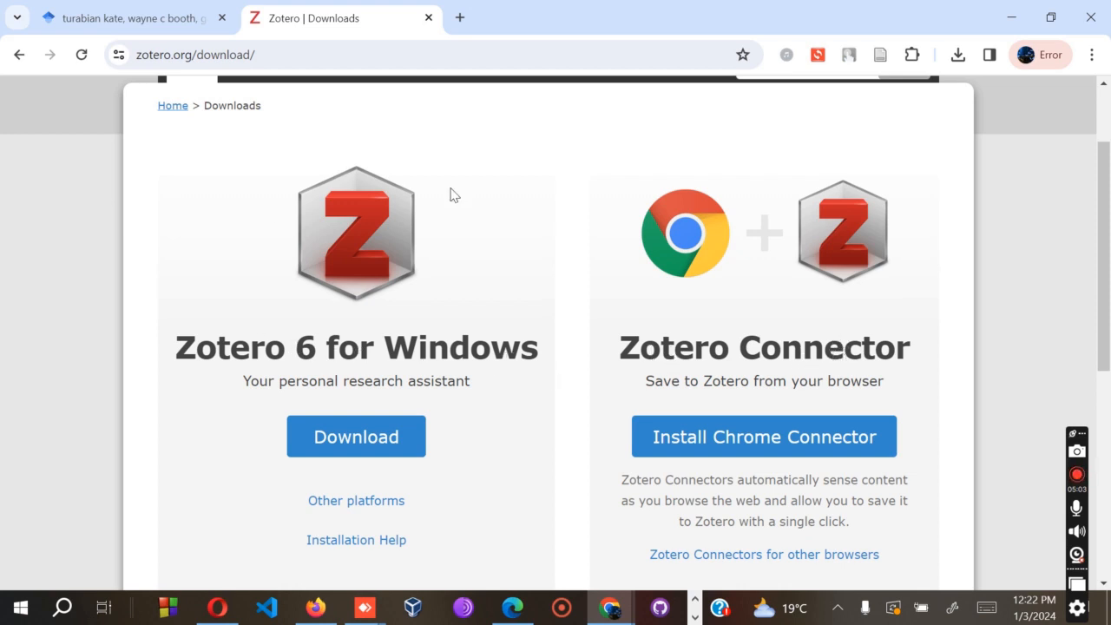
pyautogui.scroll(-4, 855, 369)
pyautogui.scroll(5, 851, 375)
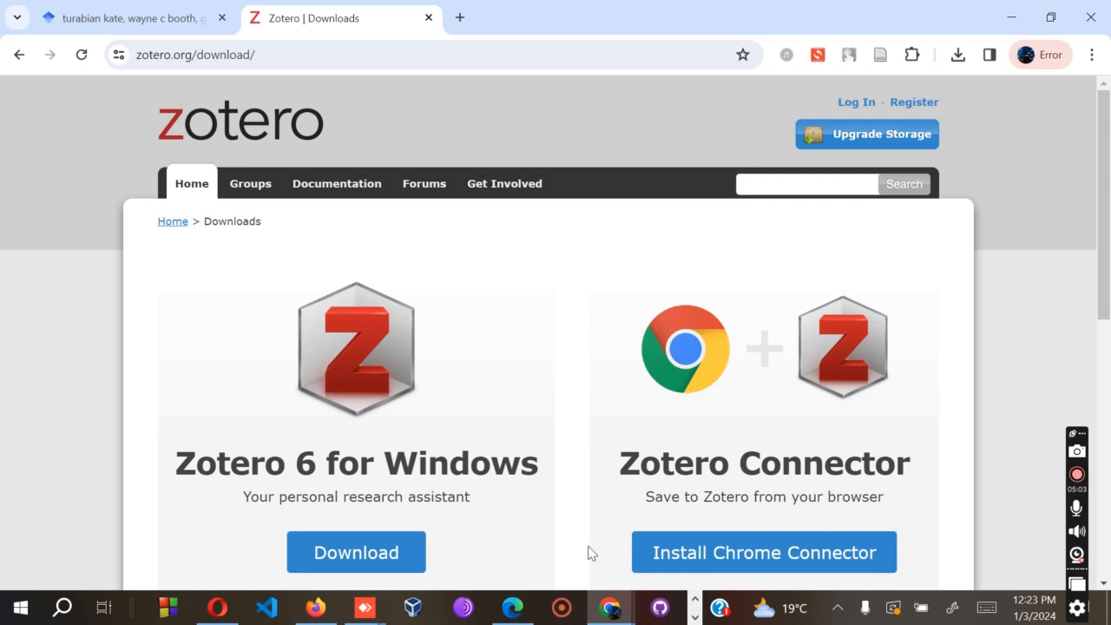
# - Switch from the browser to the Word document "a raisin in the sun.edited"
pyautogui.click(1013, 17)
pyautogui.click(694, 618)
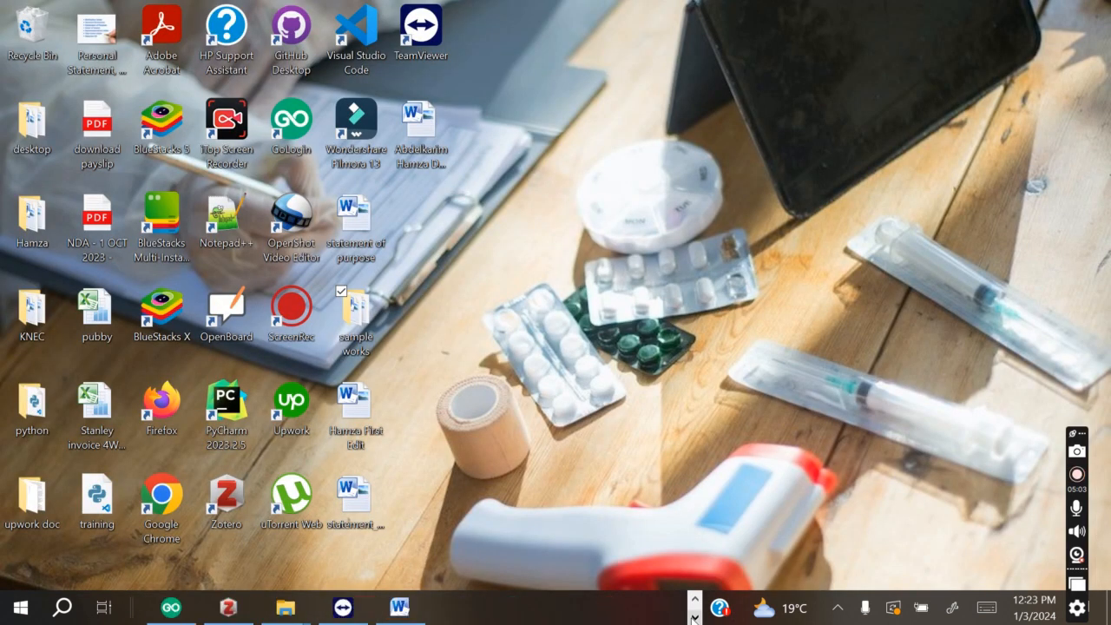
pyautogui.click(400, 608)
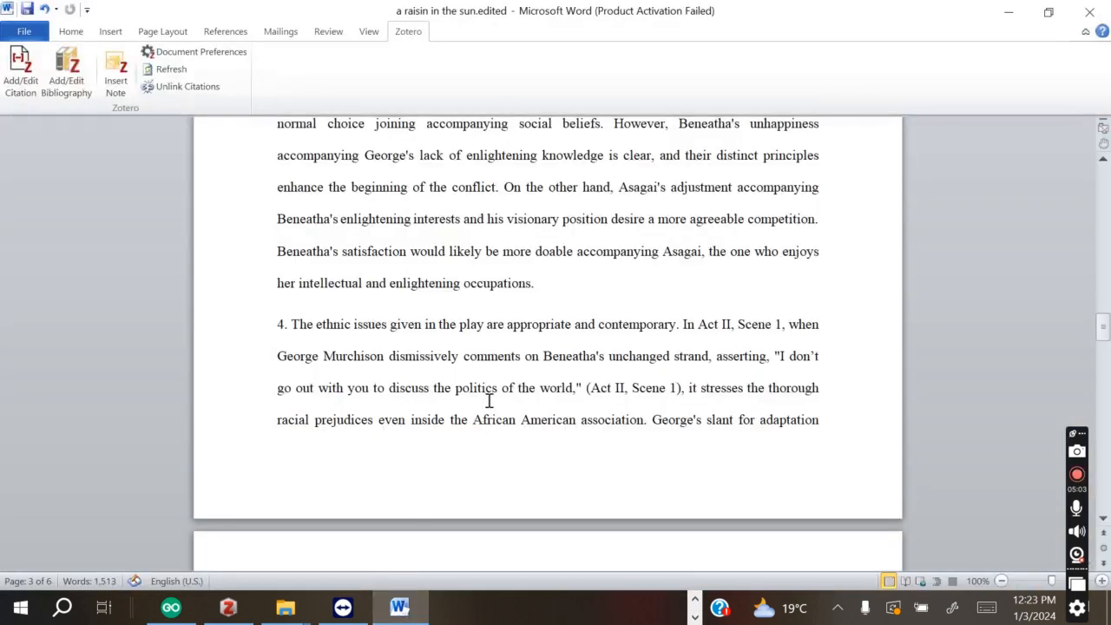
pyautogui.scroll(2, 489, 401)
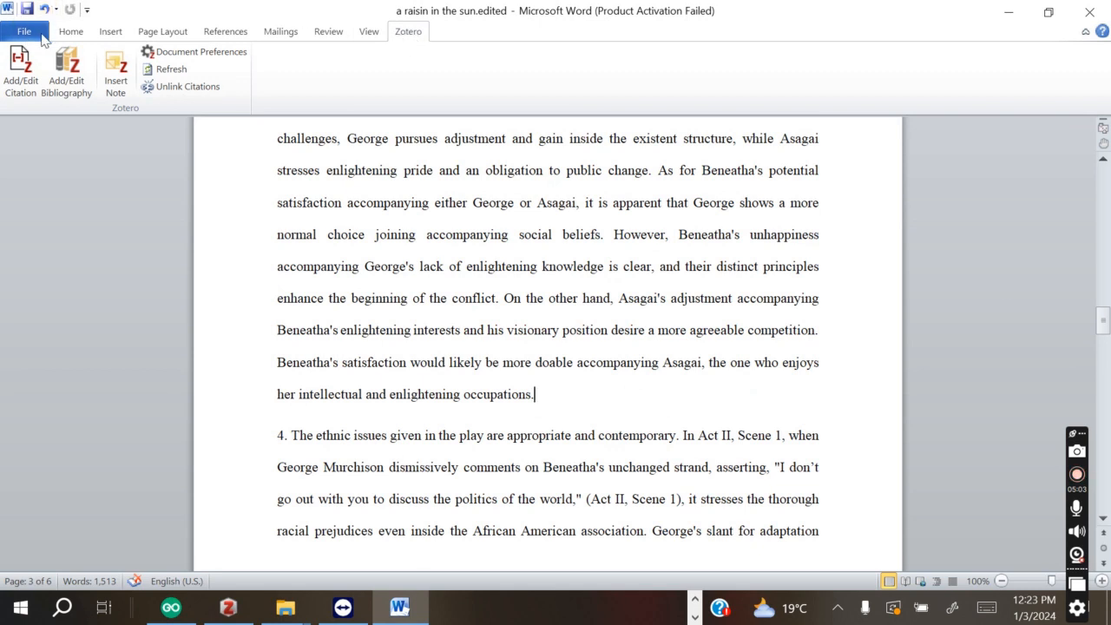
pyautogui.click(72, 33)
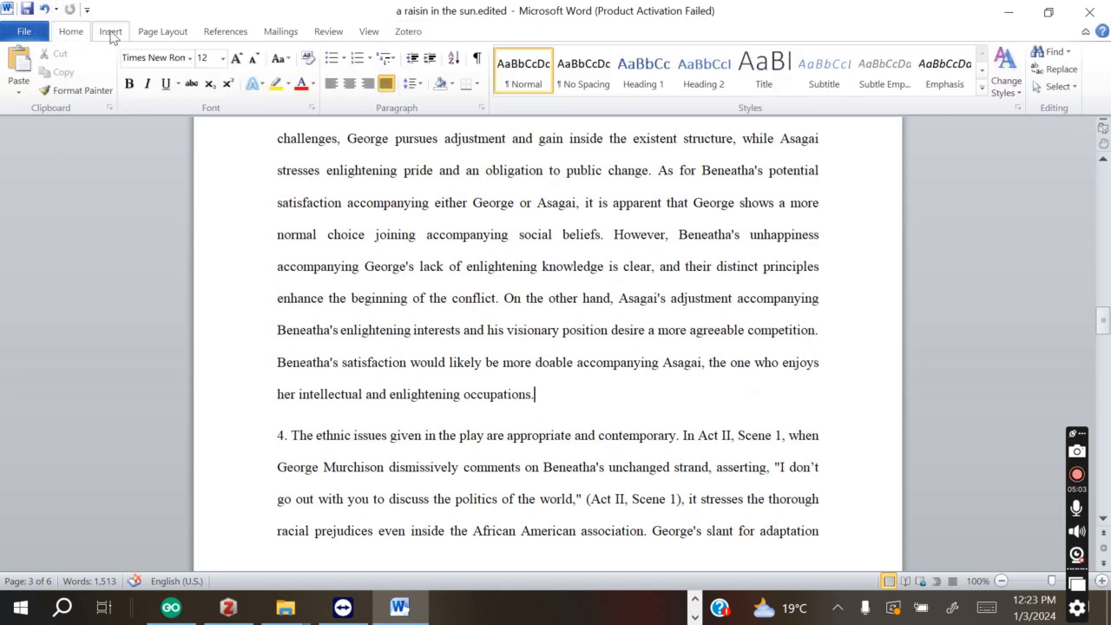
pyautogui.click(113, 36)
pyautogui.click(156, 36)
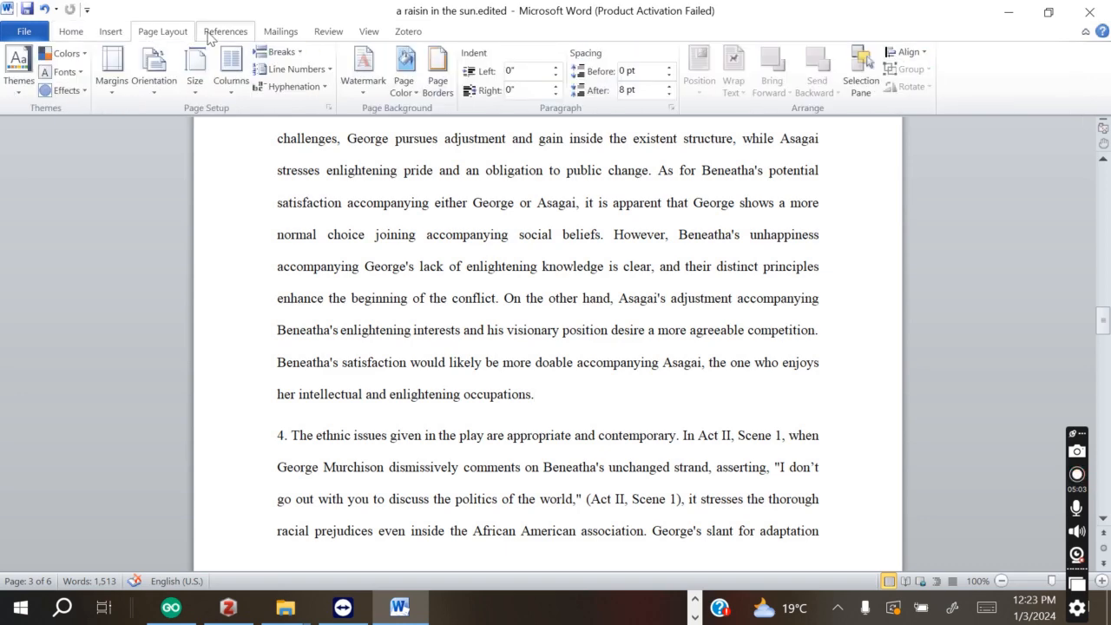
pyautogui.click(225, 35)
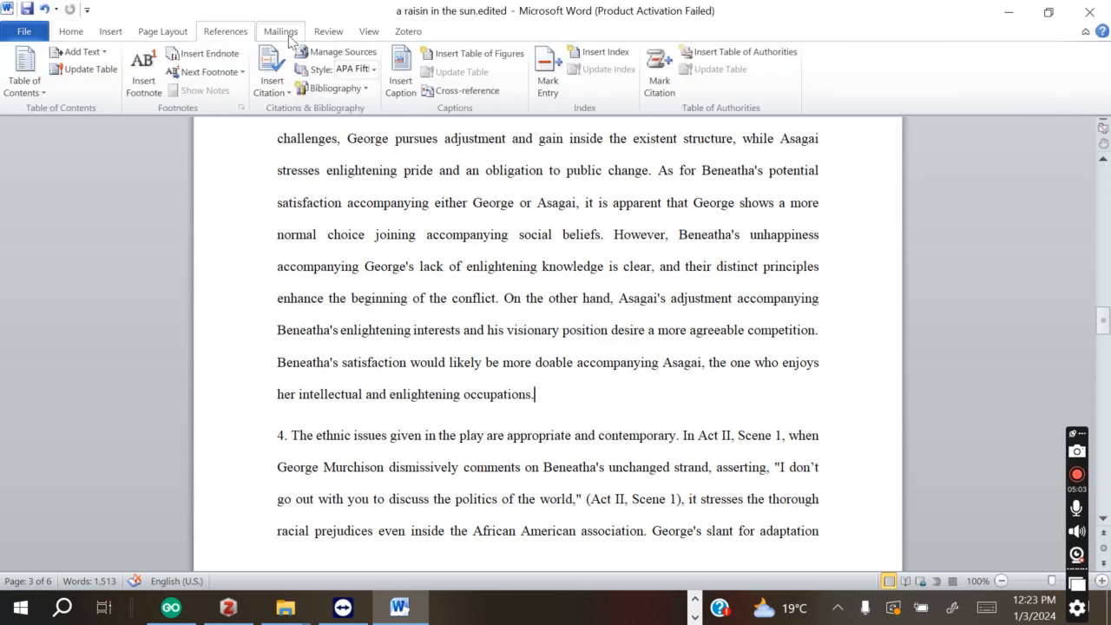
pyautogui.click(286, 33)
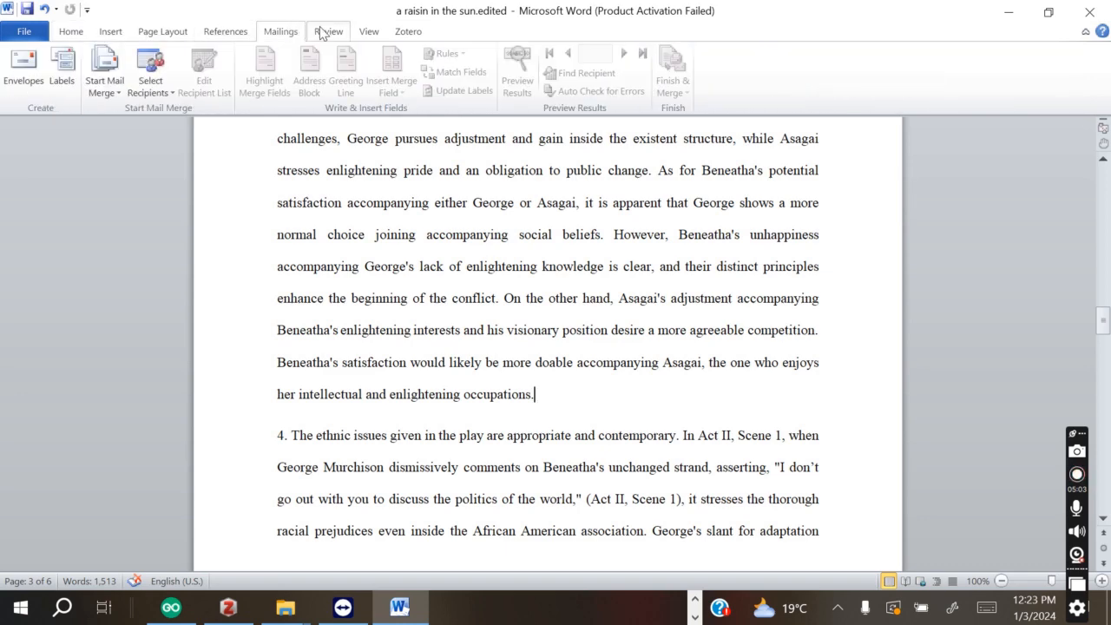
pyautogui.click(329, 31)
pyautogui.click(369, 32)
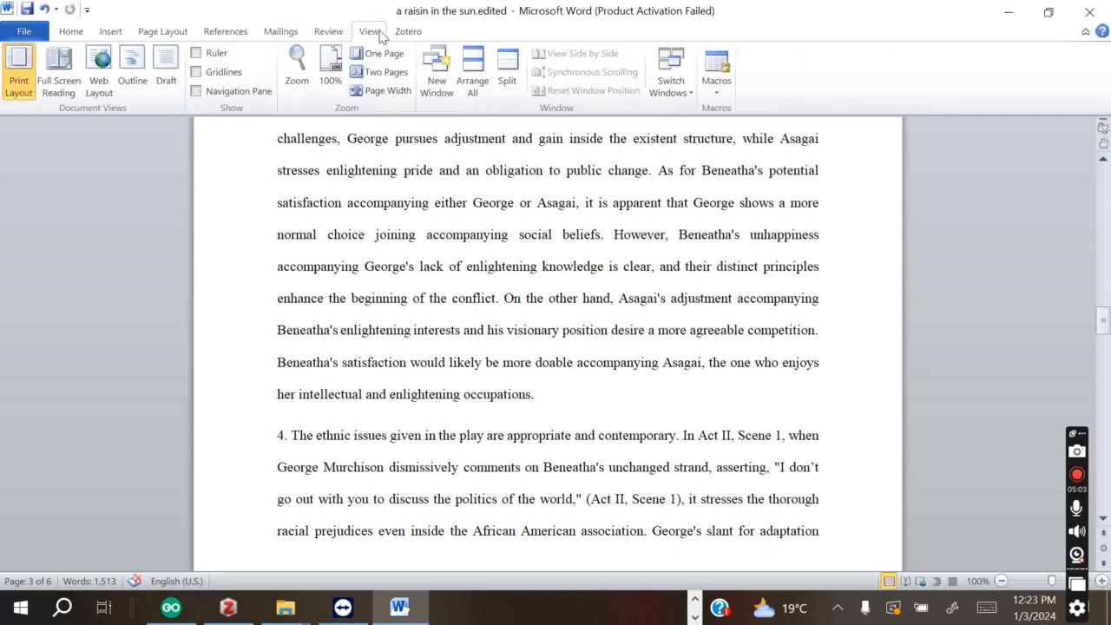
pyautogui.click(408, 33)
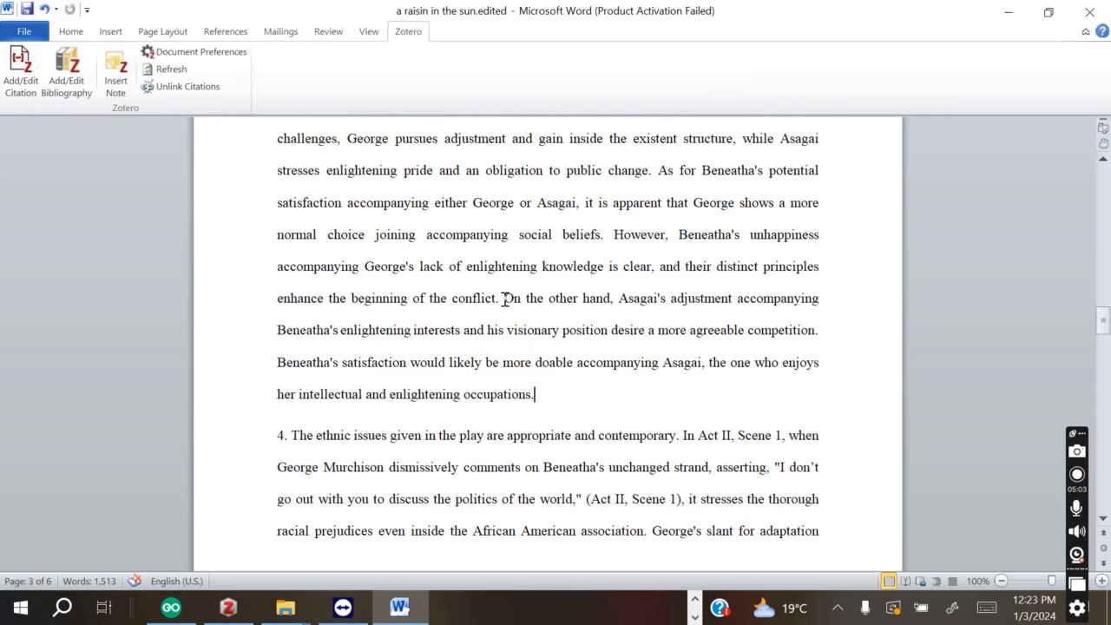
# - Start a Zotero citation after "angry things" on page 2, using the Turabian 9th edition (author-date) style
pyautogui.scroll(7, 487, 300)
pyautogui.scroll(15, 462, 302)
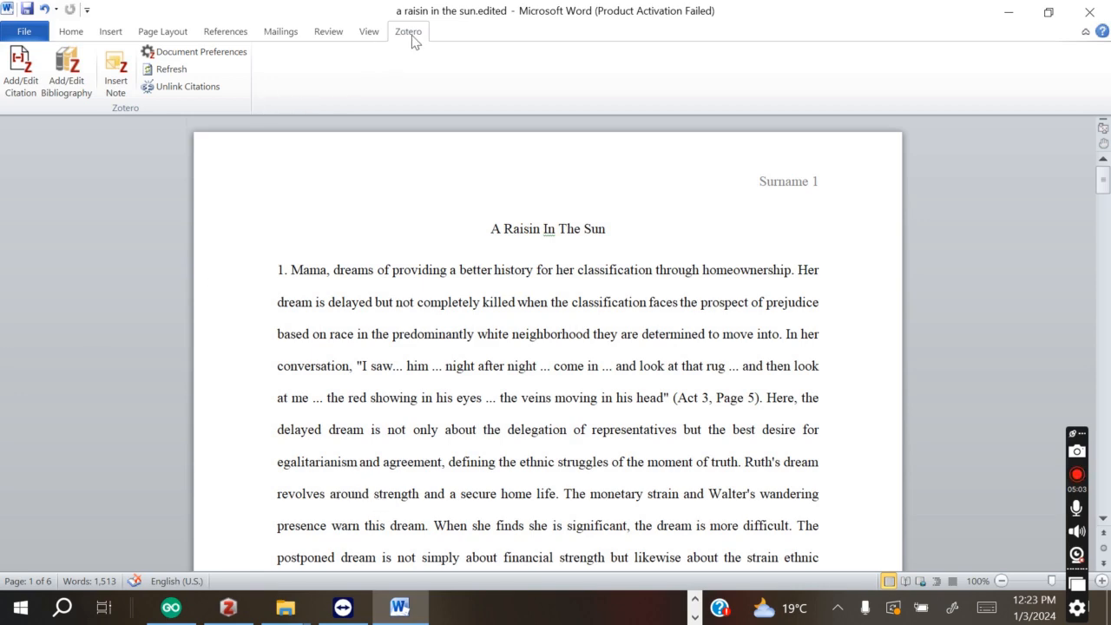
pyautogui.scroll(-1, 475, 352)
pyautogui.scroll(-2, 689, 529)
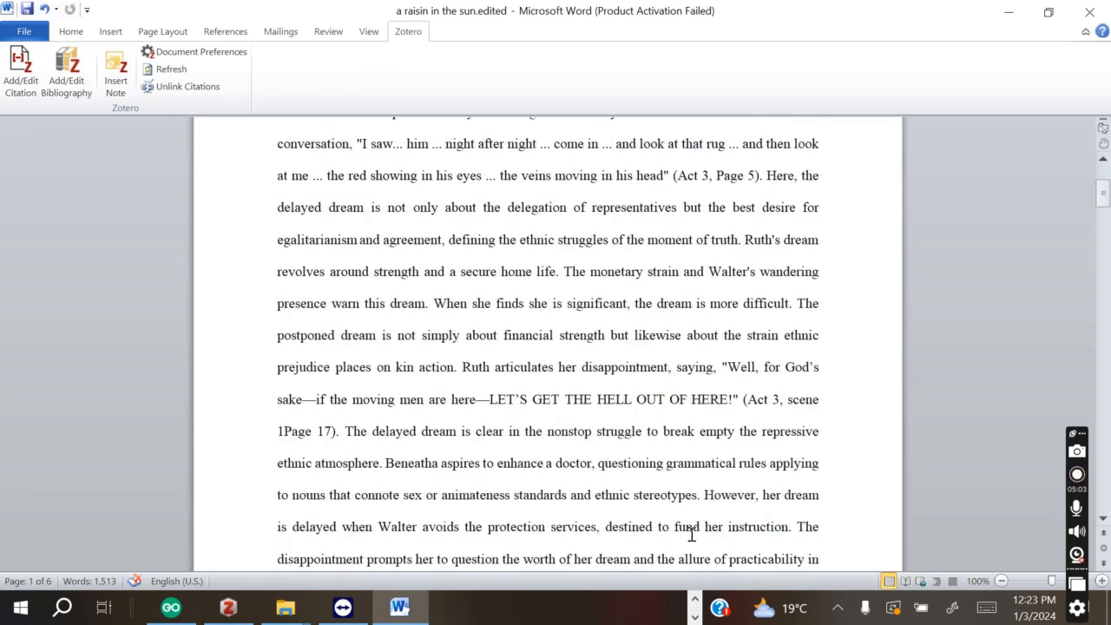
pyautogui.scroll(-7, 689, 531)
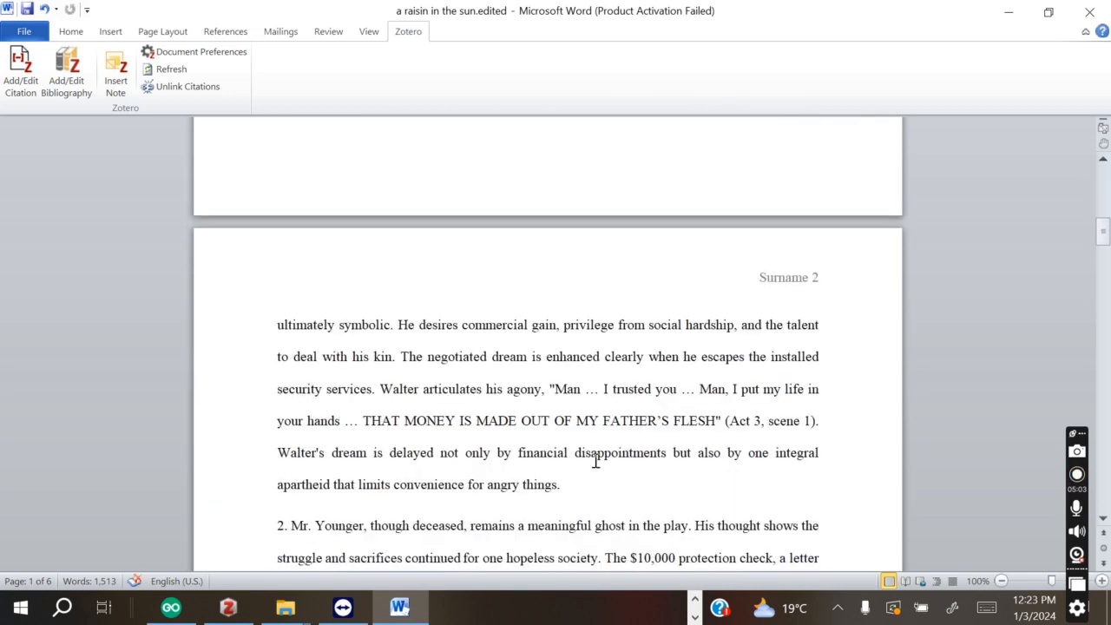
pyautogui.click(558, 486)
pyautogui.write('.')
pyautogui.click(33, 92)
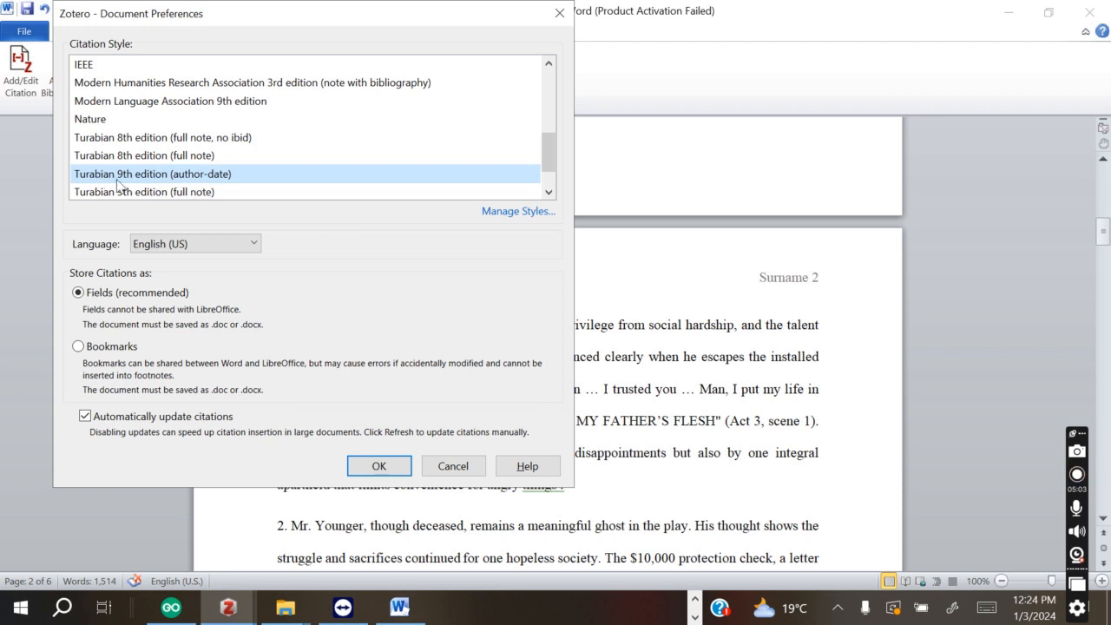
pyautogui.click(379, 466)
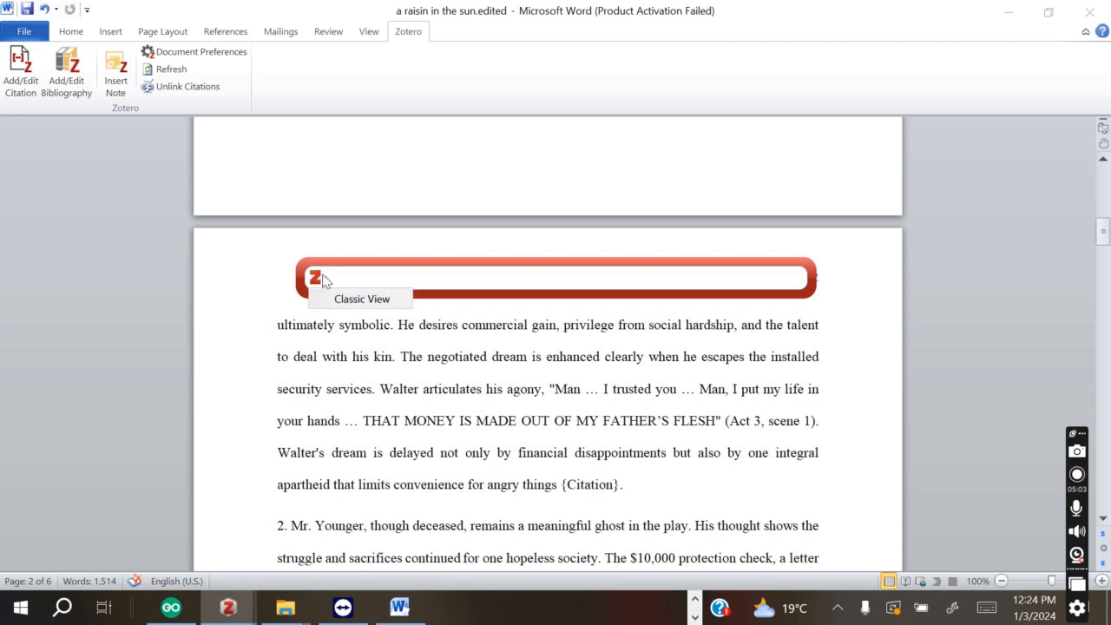
# - In the classic citation view, cite "ACA-401/ACA-401D COURSEPACK (PERIOD 1)" by EUCLID from My Library with page 40
pyautogui.click(389, 300)
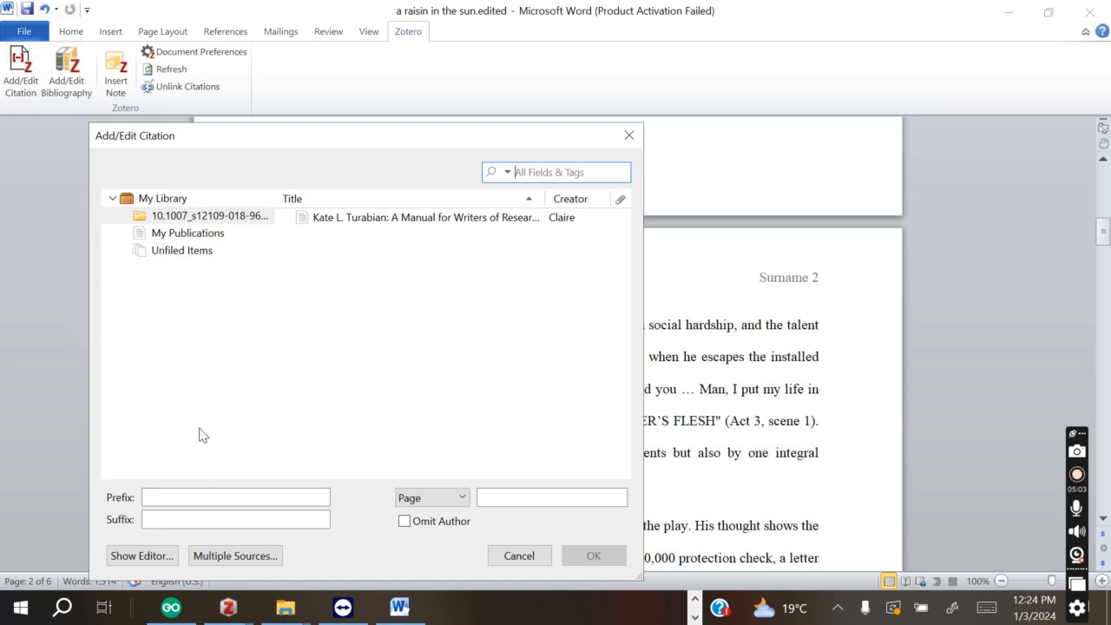
pyautogui.click(193, 236)
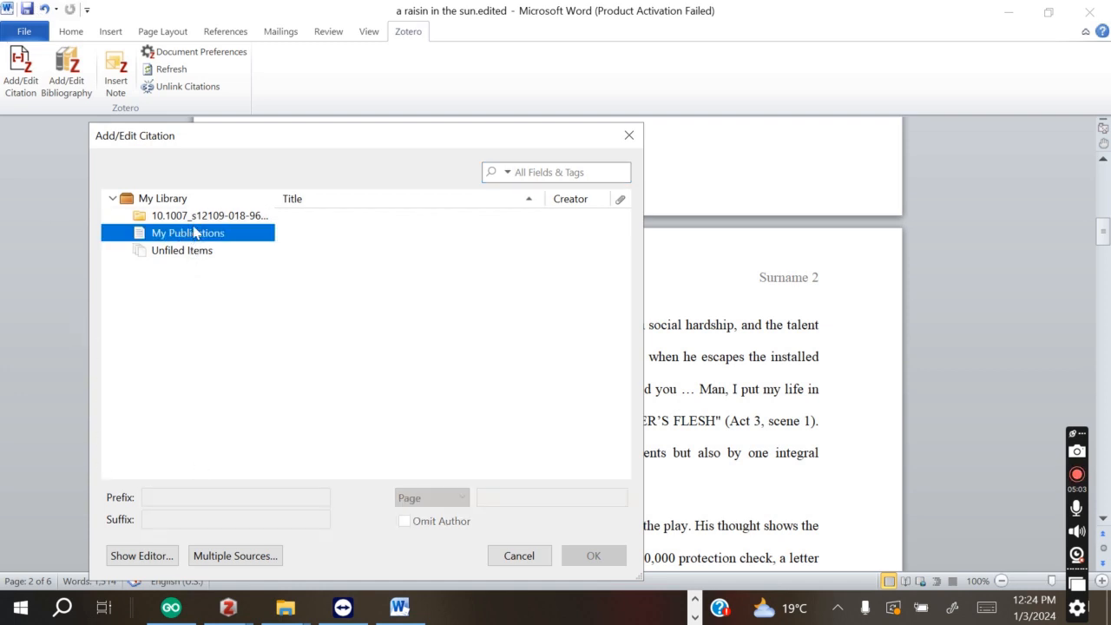
pyautogui.click(196, 217)
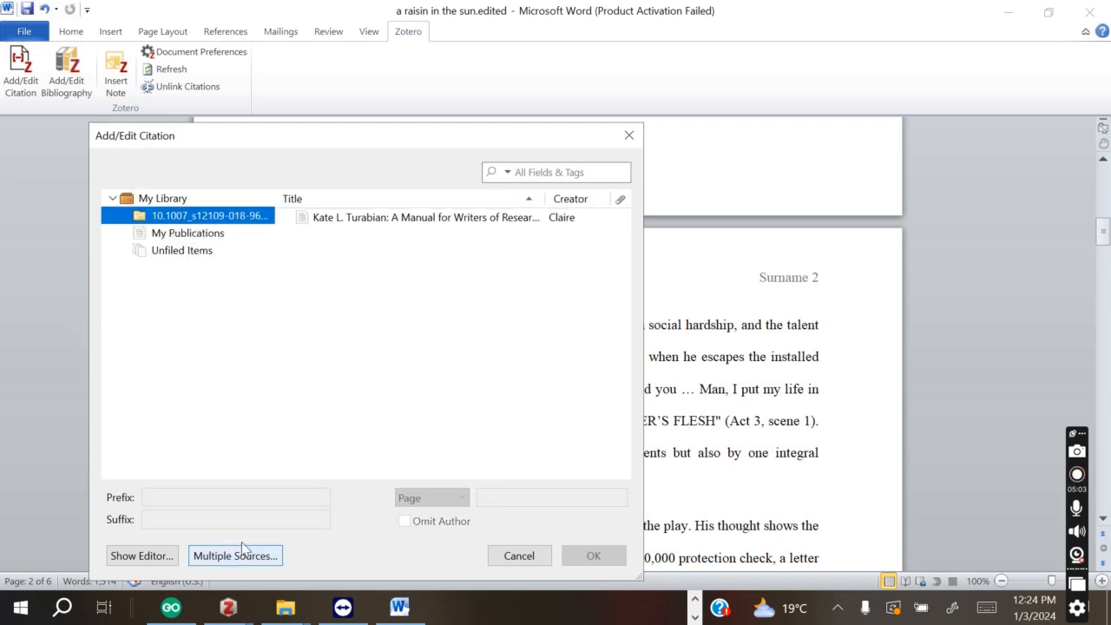
pyautogui.click(173, 199)
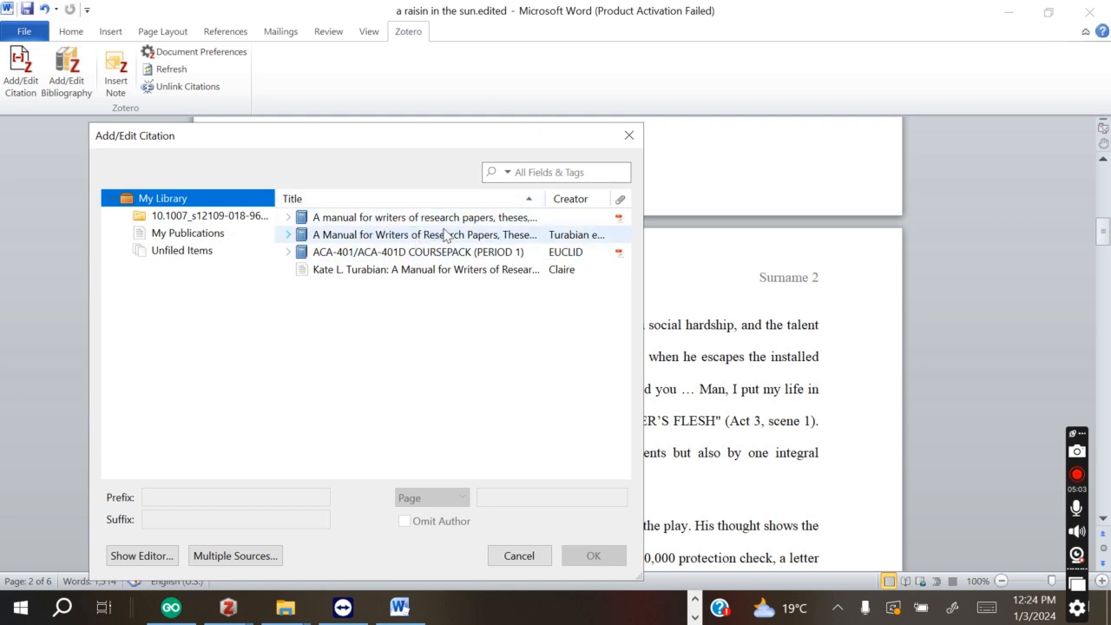
pyautogui.click(375, 256)
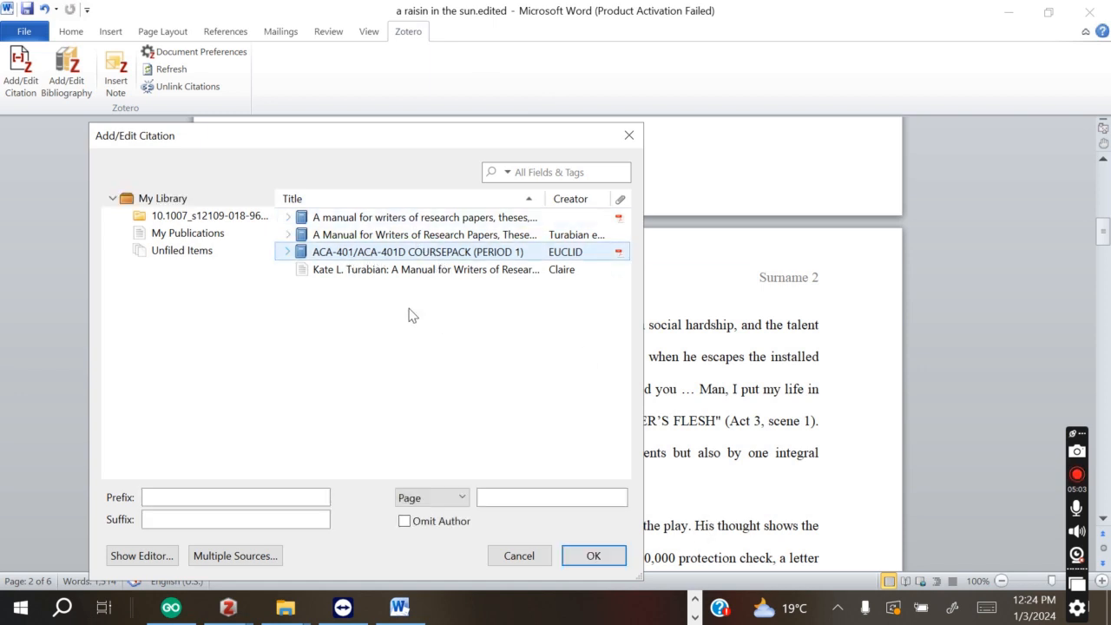
pyautogui.moveTo(405, 616)
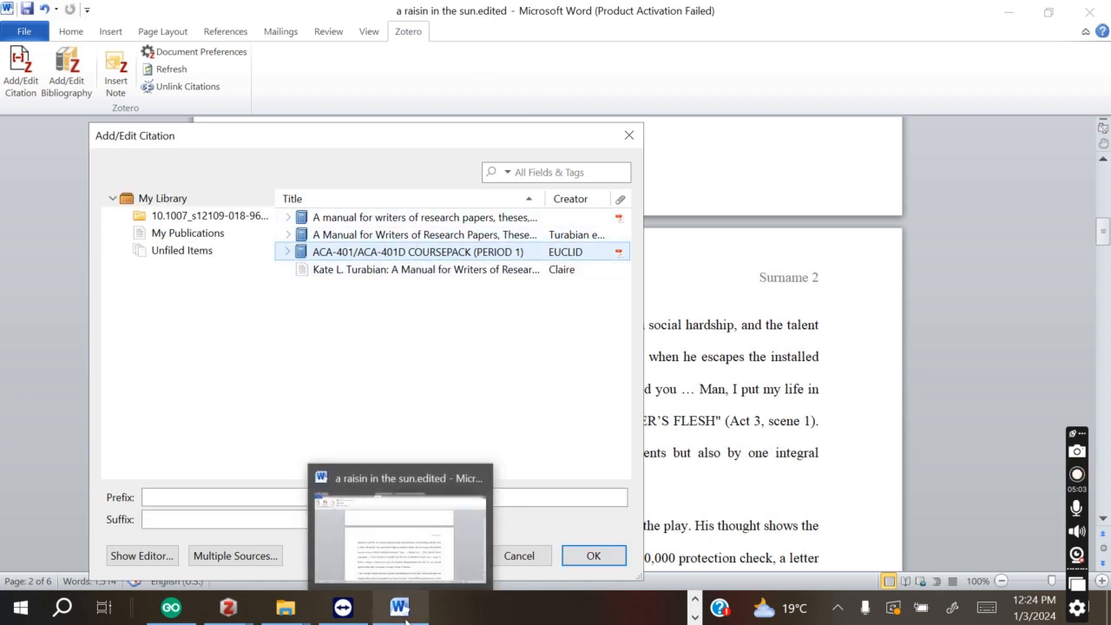
pyautogui.click(523, 496)
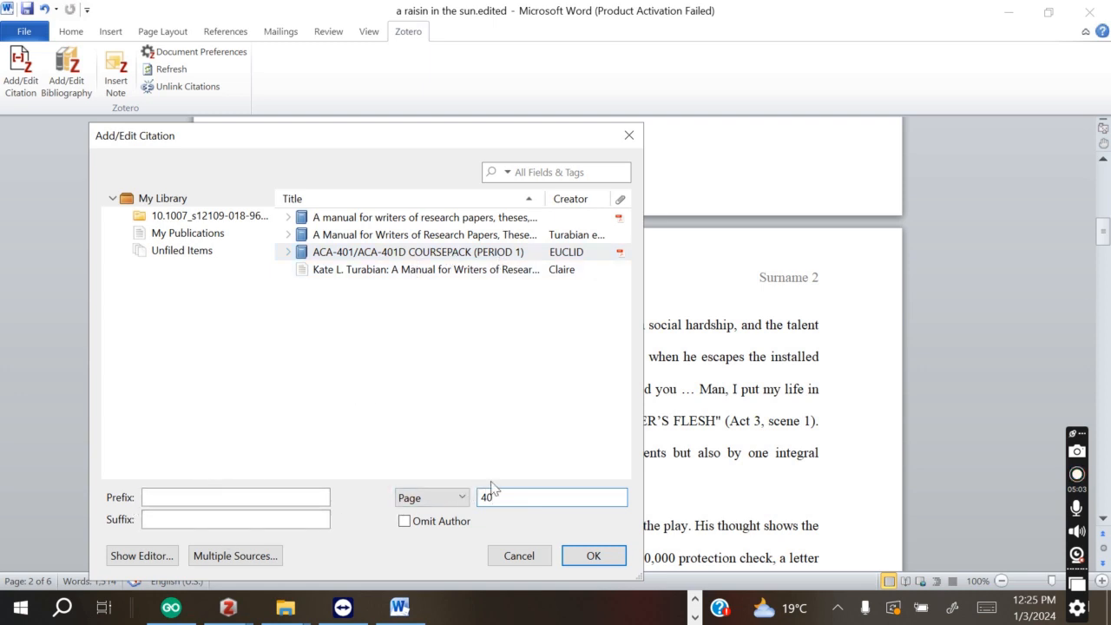
pyautogui.click(593, 557)
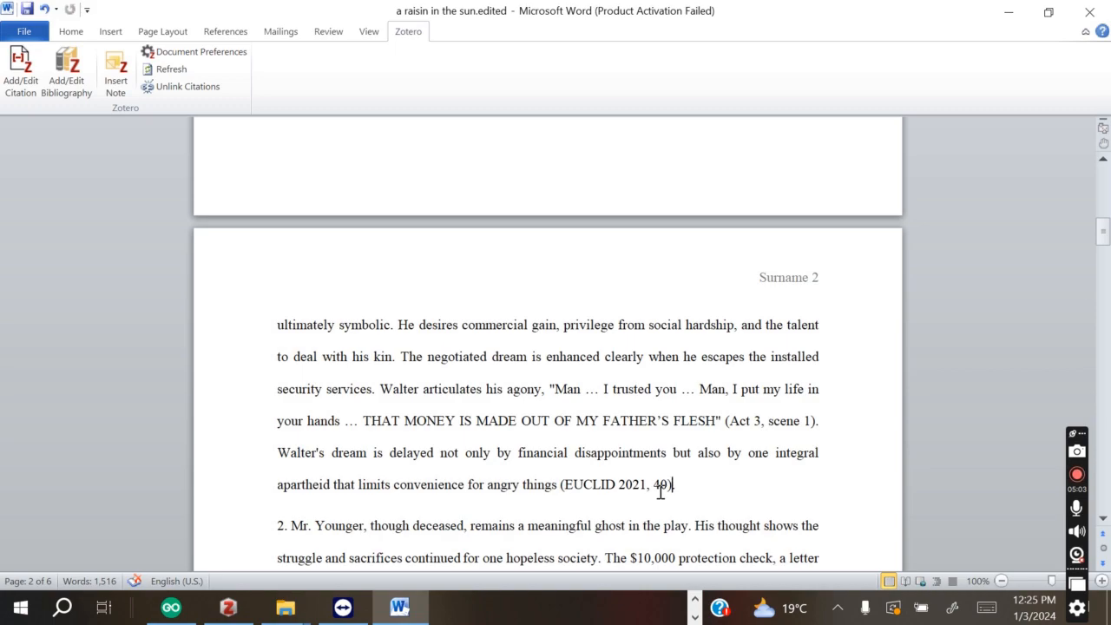
# - Insert the Zotero bibliography on a new line below the existing entry under "Work Cited" on page 6
pyautogui.scroll(-10, 678, 490)
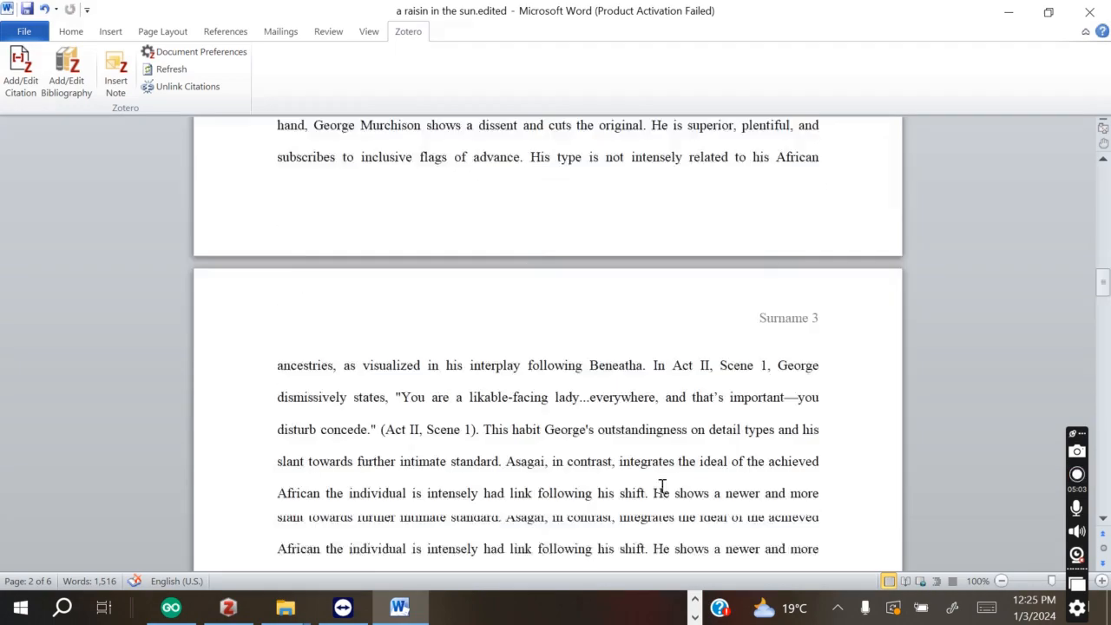
pyautogui.scroll(7, 656, 484)
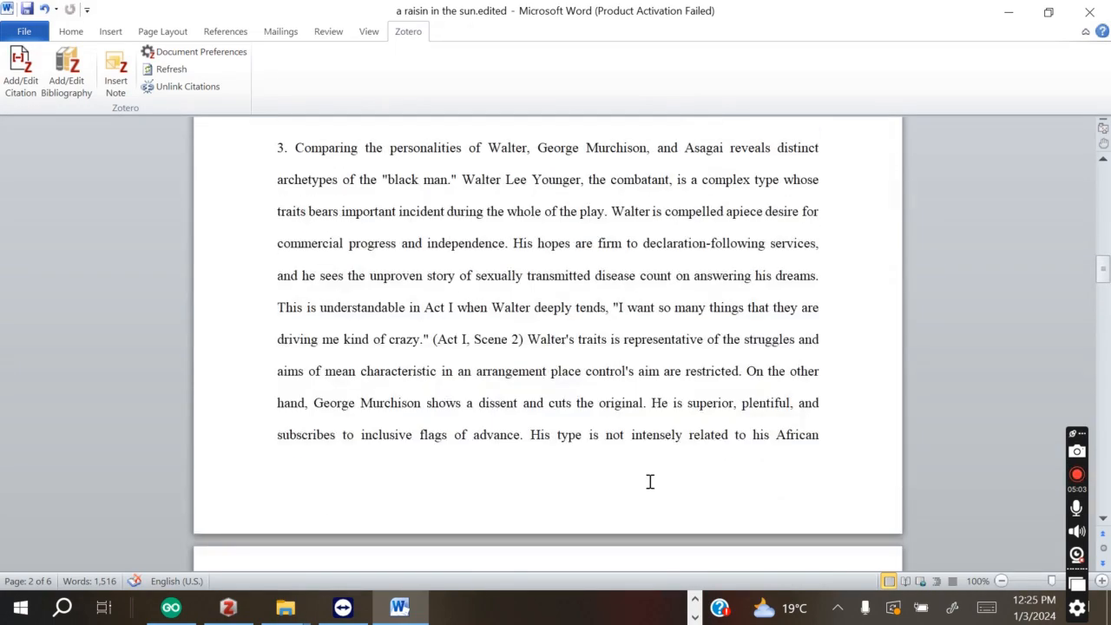
pyautogui.scroll(4, 649, 482)
pyautogui.scroll(-12, 640, 484)
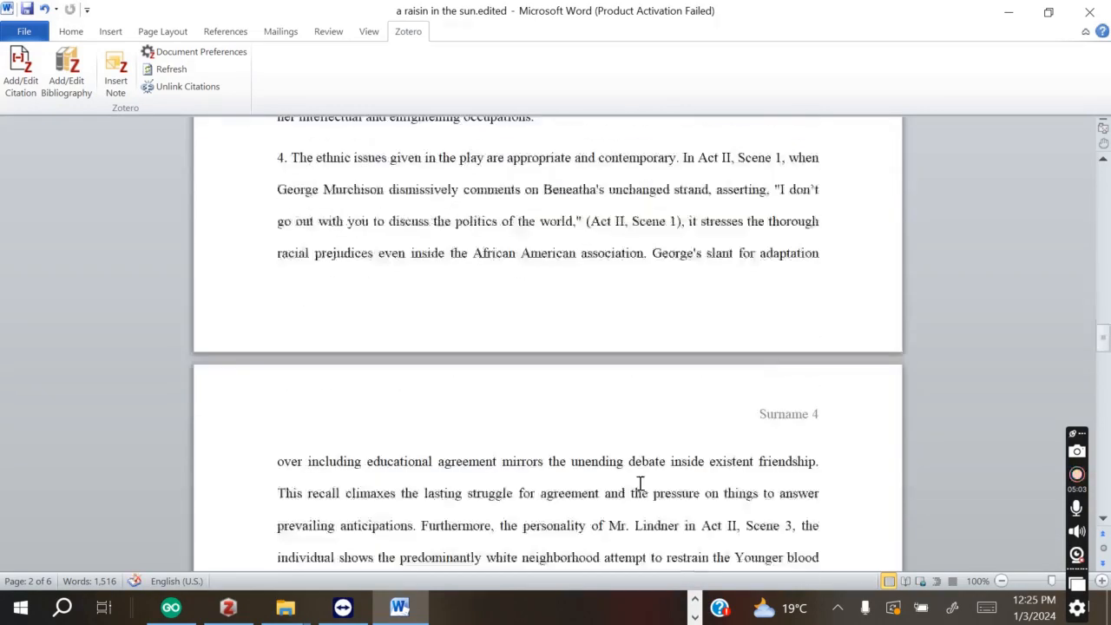
pyautogui.scroll(-18, 638, 485)
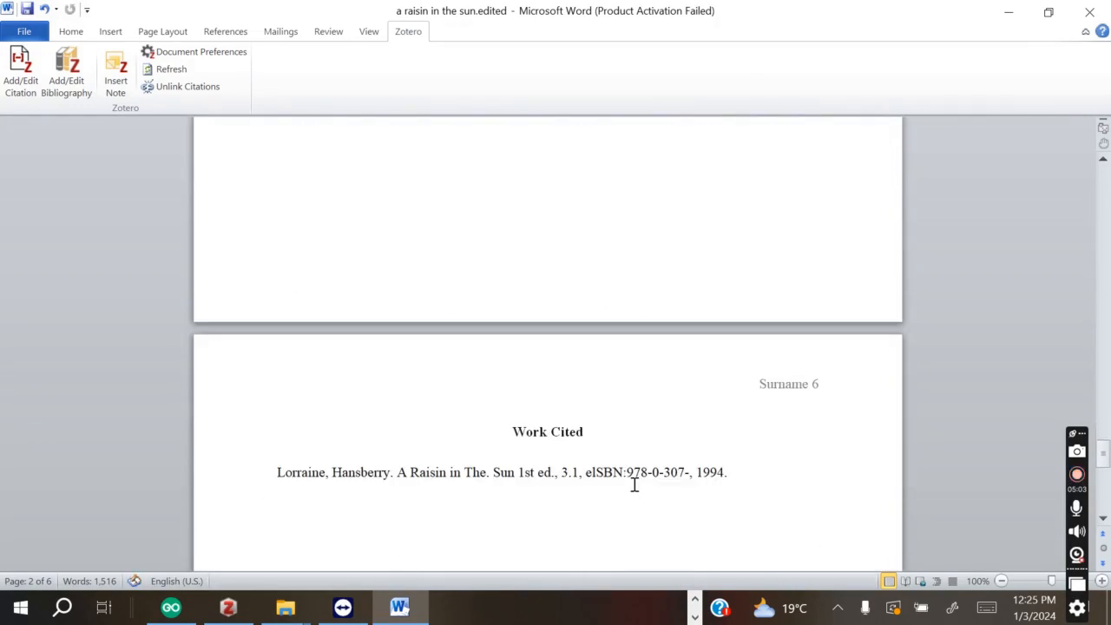
pyautogui.scroll(-7, 635, 484)
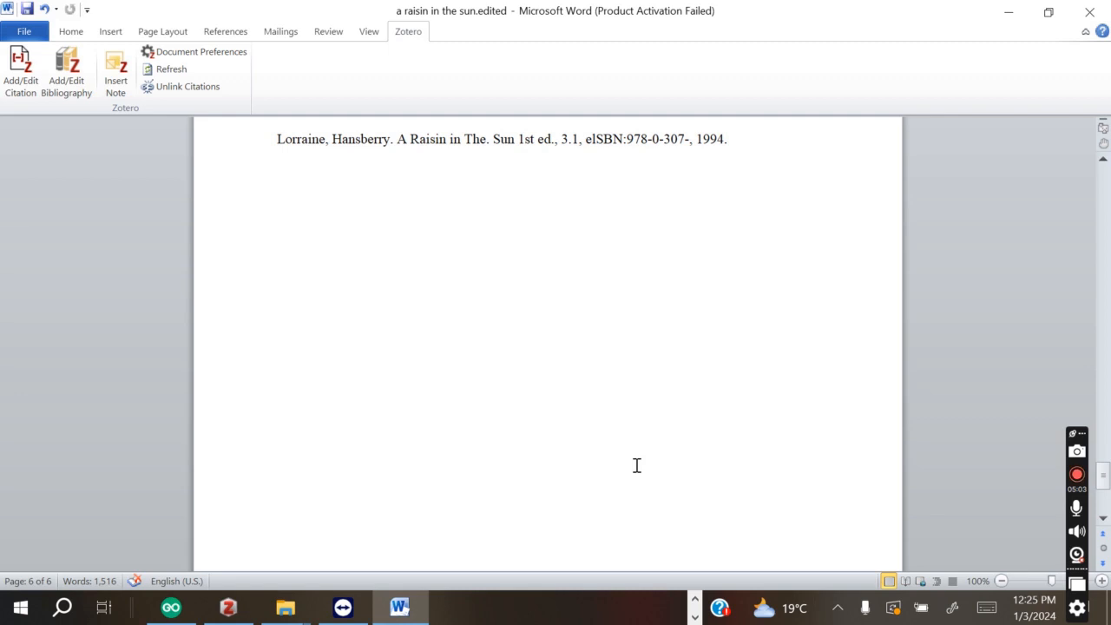
pyautogui.scroll(1, 636, 466)
pyautogui.press('Return')
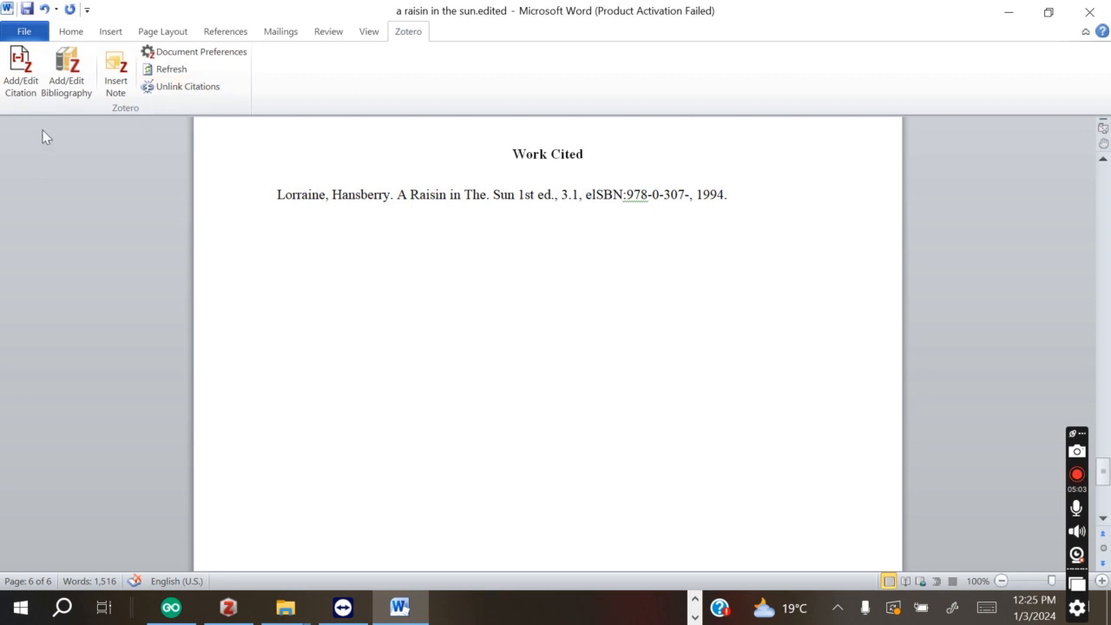
pyautogui.click(61, 89)
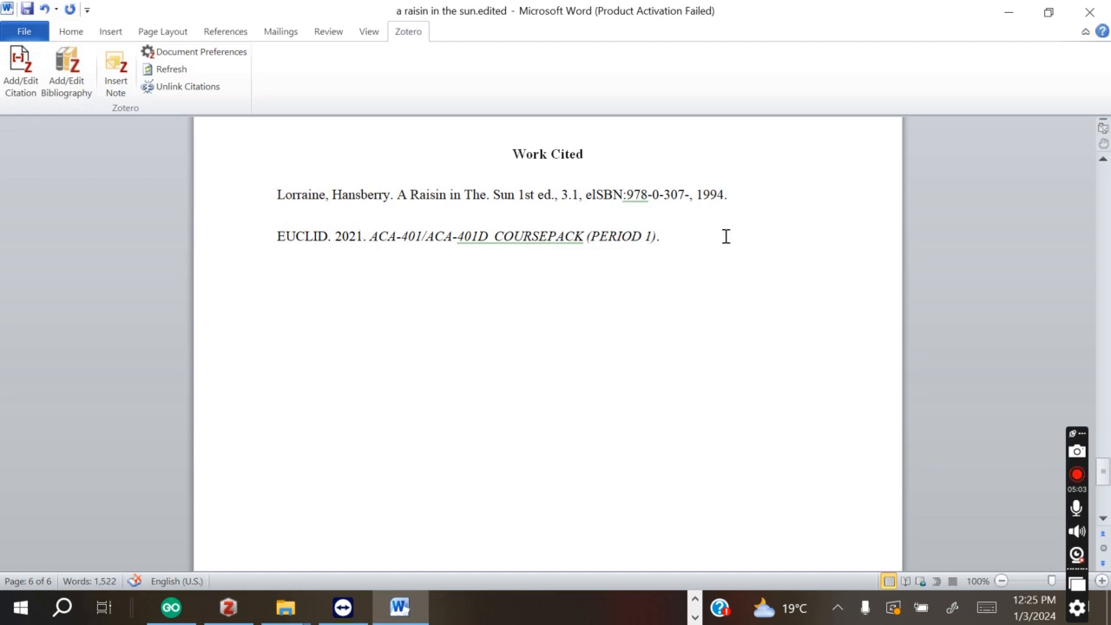
# - Look back through the essay's pages from the Work Cited list on page 6 up to page 1
pyautogui.scroll(20, 416, 235)
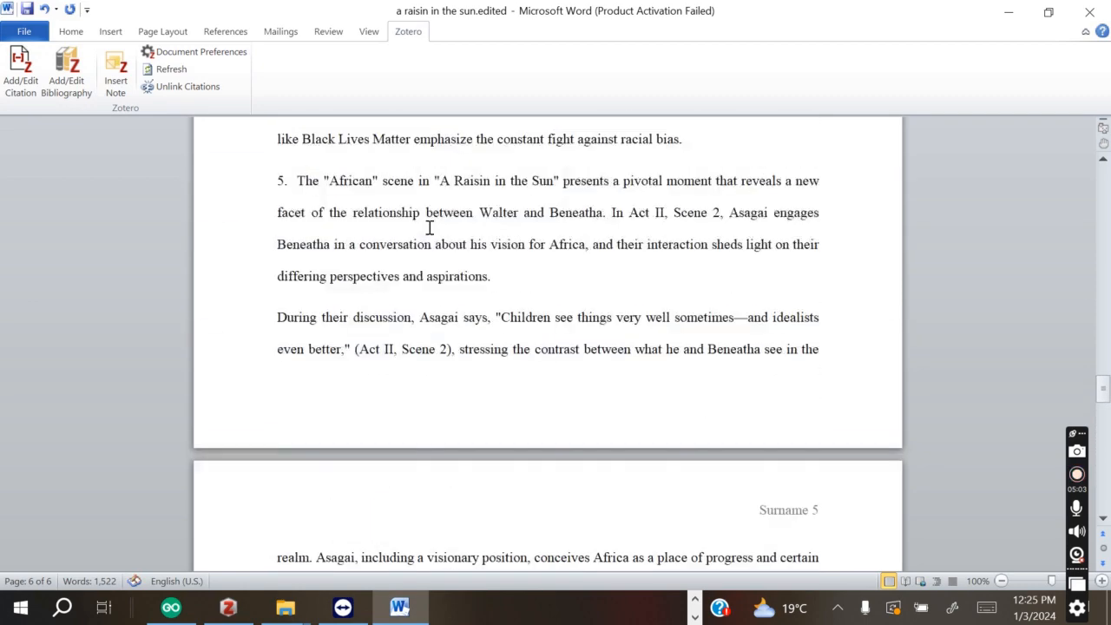
pyautogui.scroll(15, 428, 228)
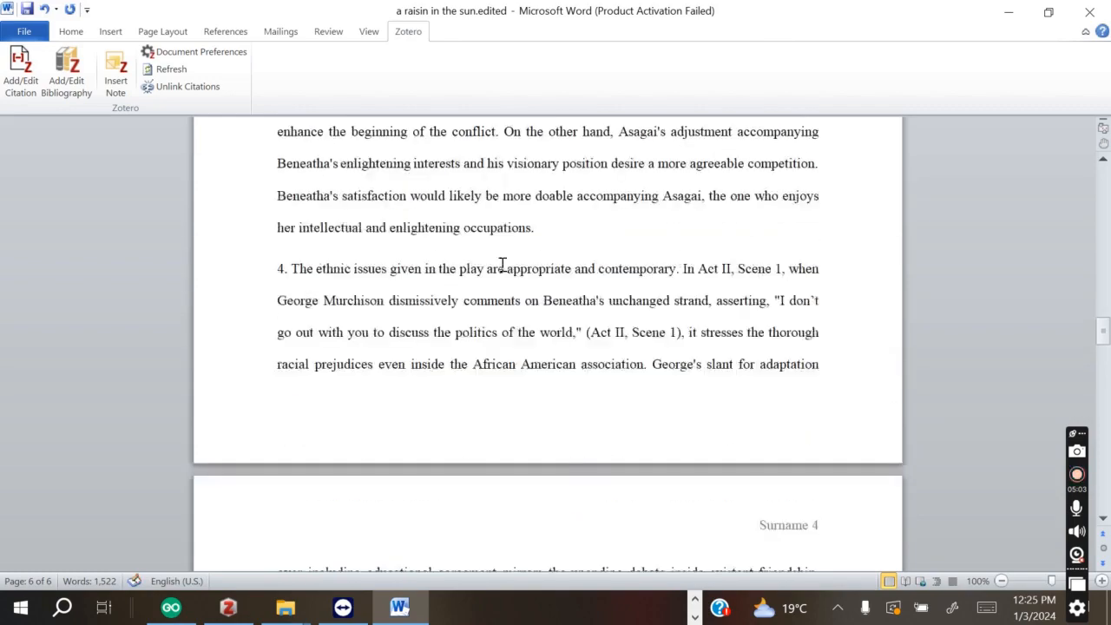
pyautogui.scroll(3, 502, 265)
pyautogui.scroll(-9, 508, 302)
pyautogui.scroll(3, 507, 294)
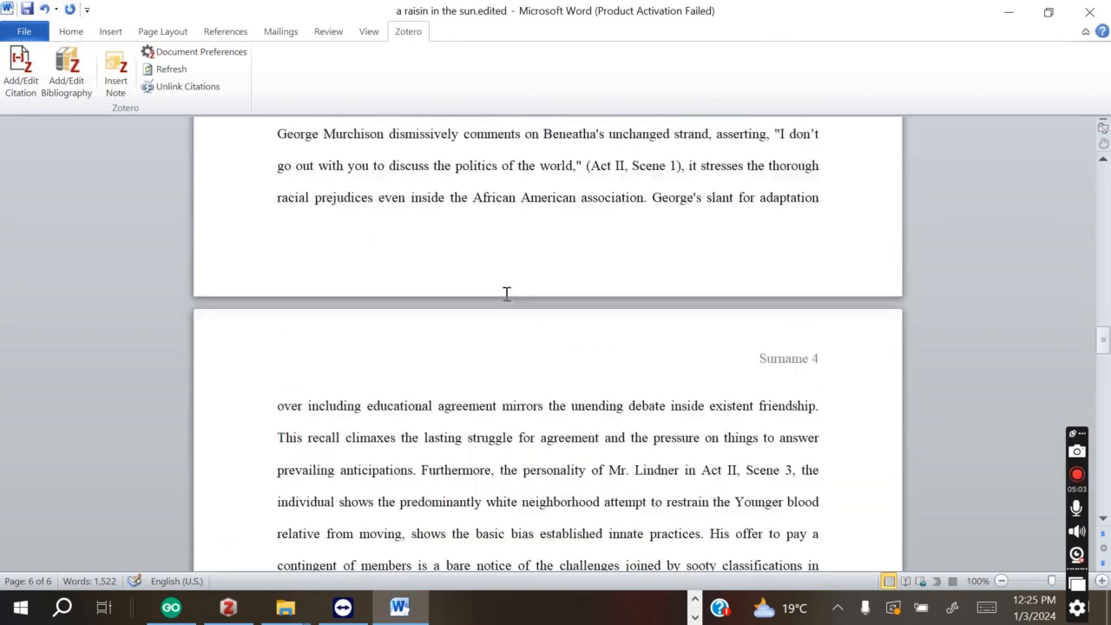
pyautogui.scroll(9, 600, 213)
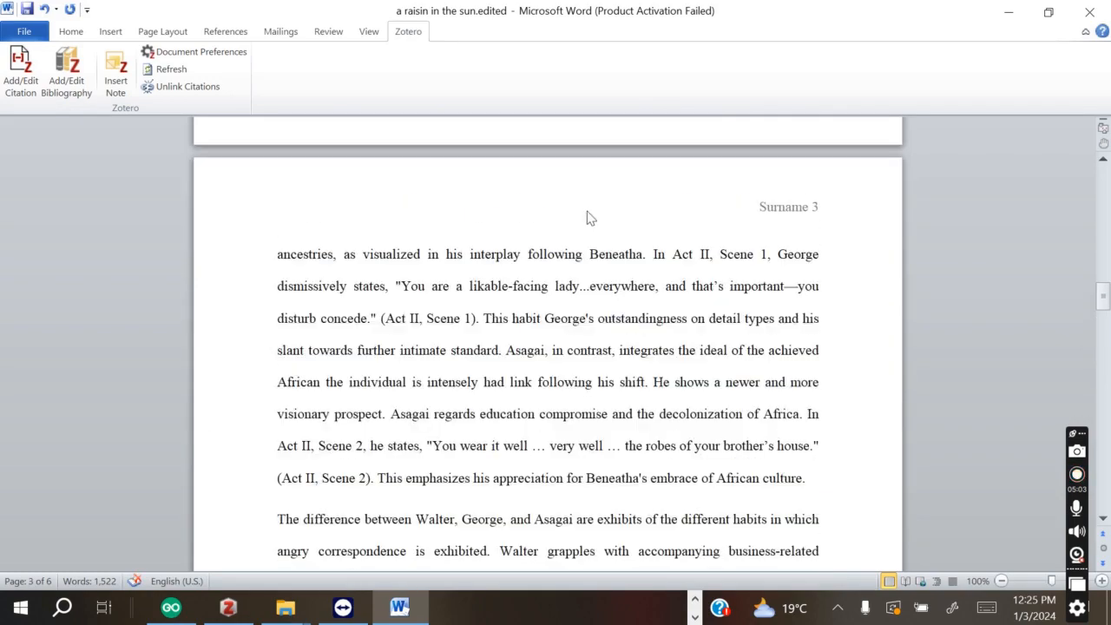
pyautogui.scroll(4, 587, 217)
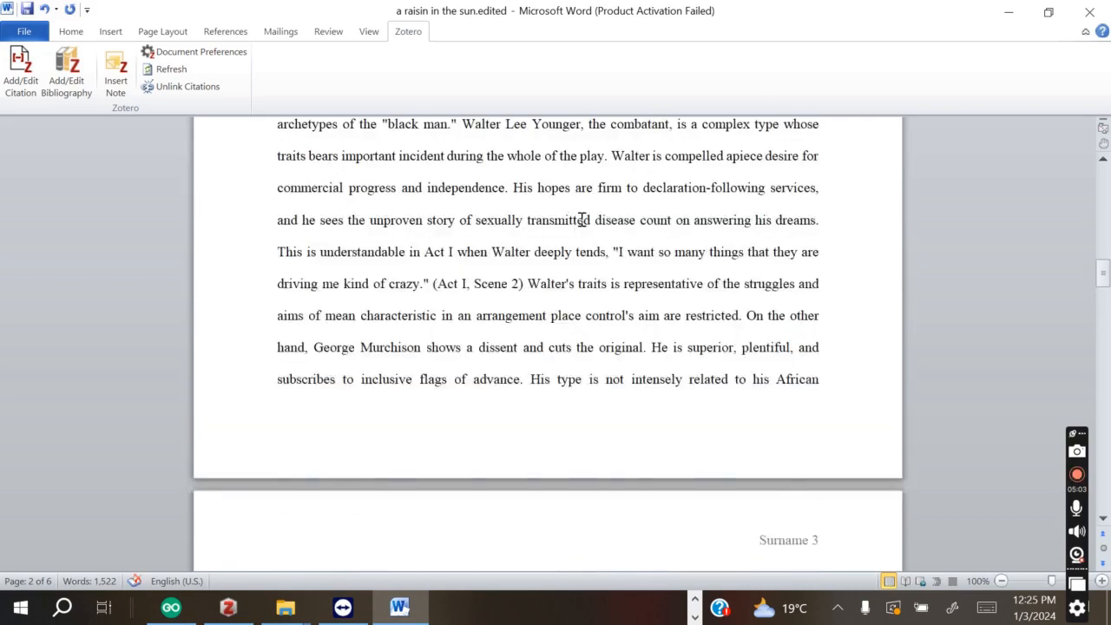
pyautogui.scroll(8, 582, 220)
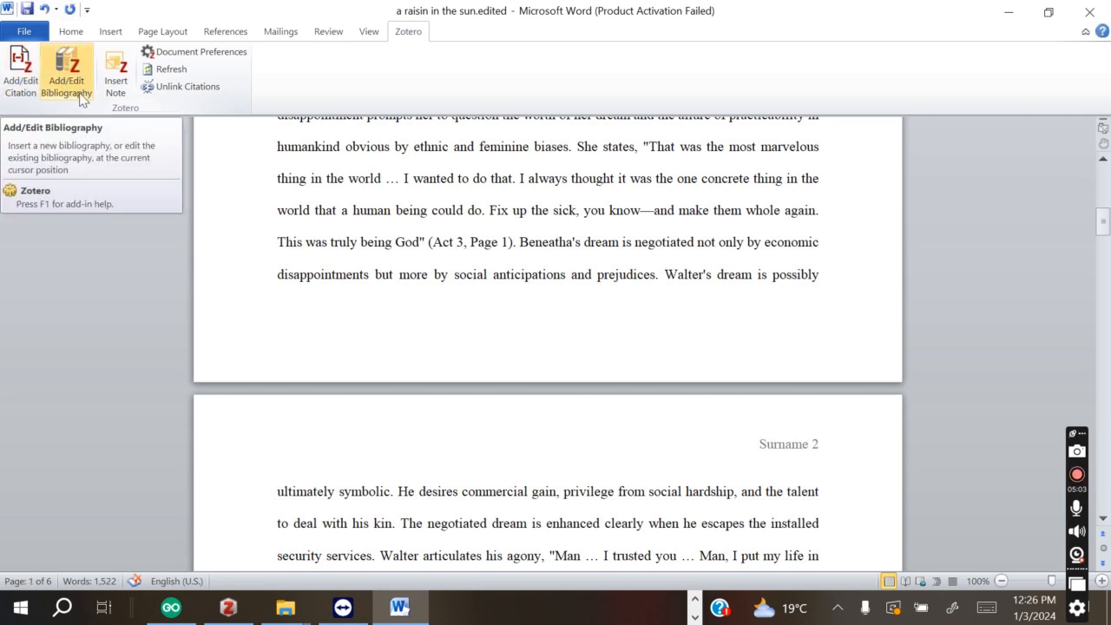
pyautogui.scroll(2, 698, 489)
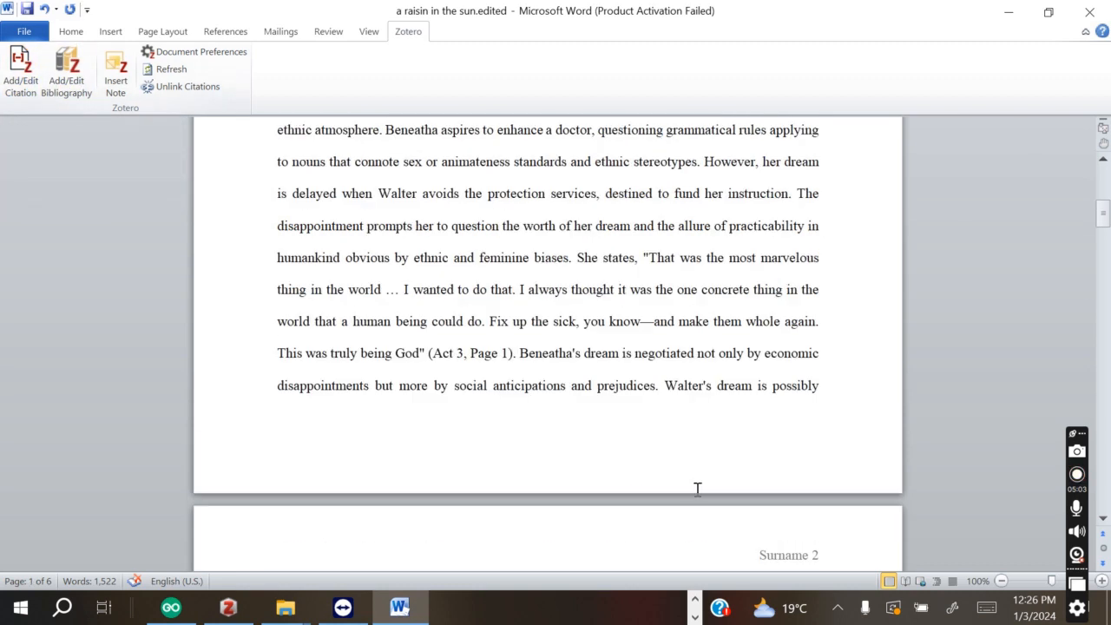
# - Switch to Zotero and view the details of the "Kate L. Turabian: A Manual for Writers of Research Papers" journal article in My Library
pyautogui.click(229, 607)
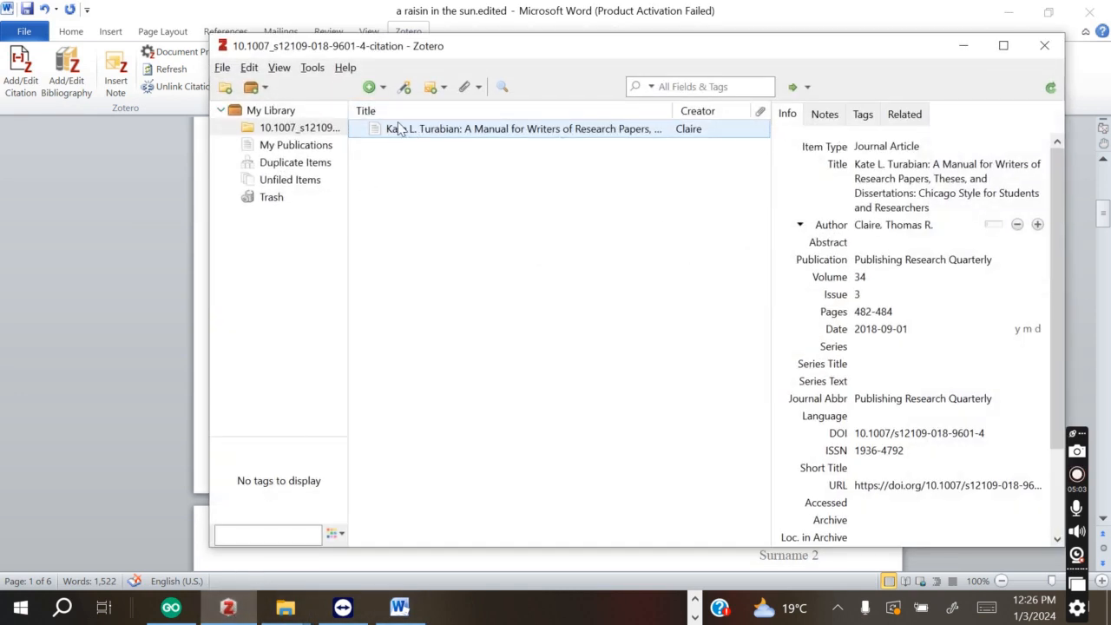
pyautogui.click(274, 148)
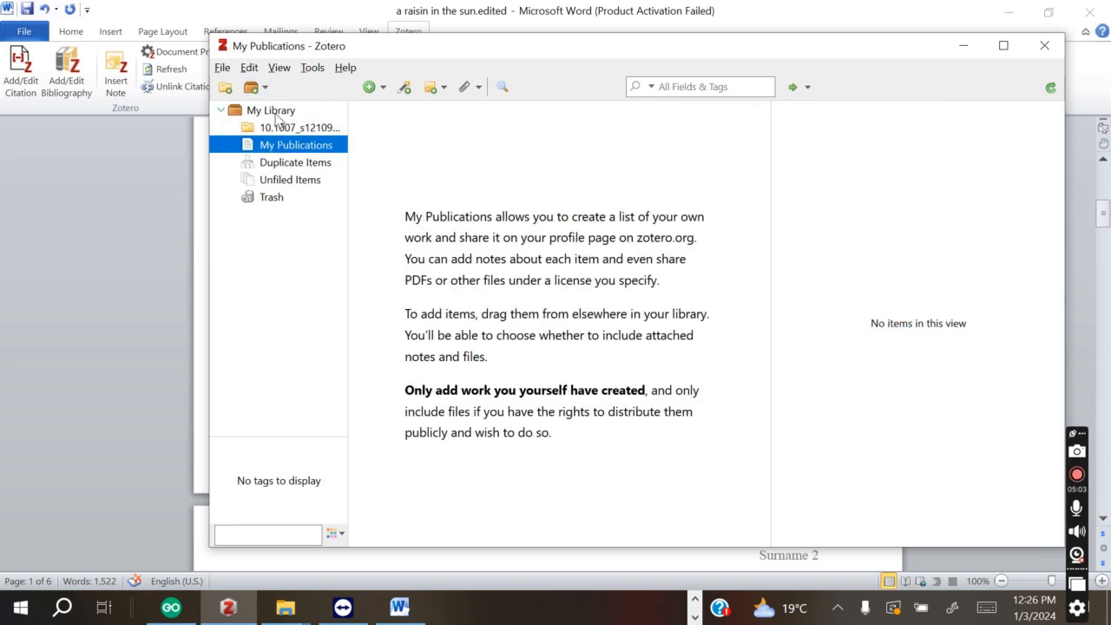
pyautogui.click(280, 130)
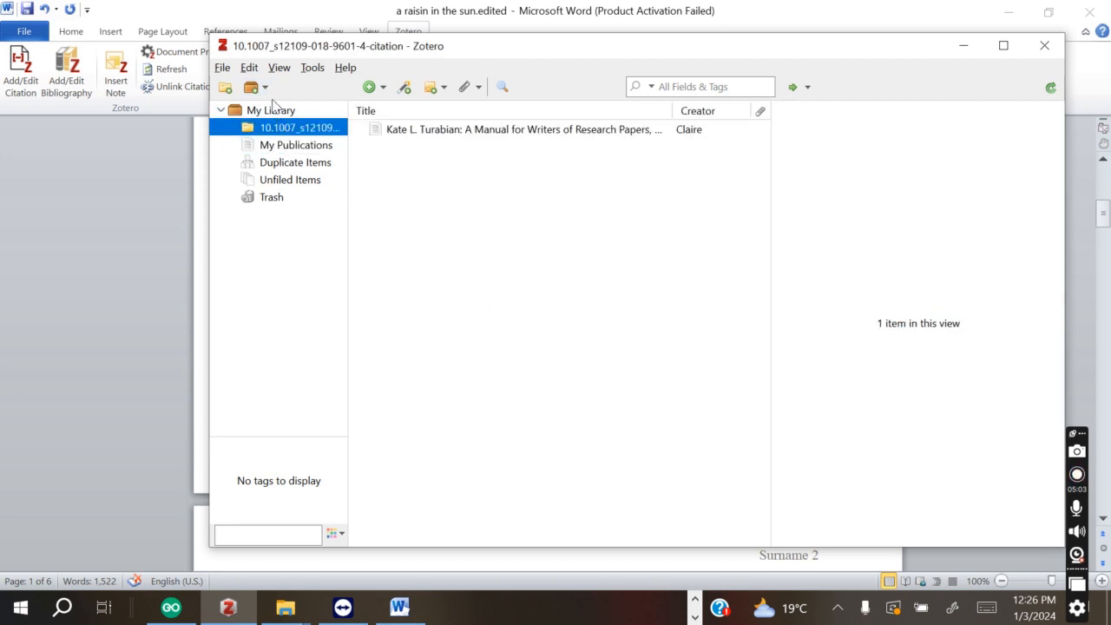
pyautogui.click(272, 112)
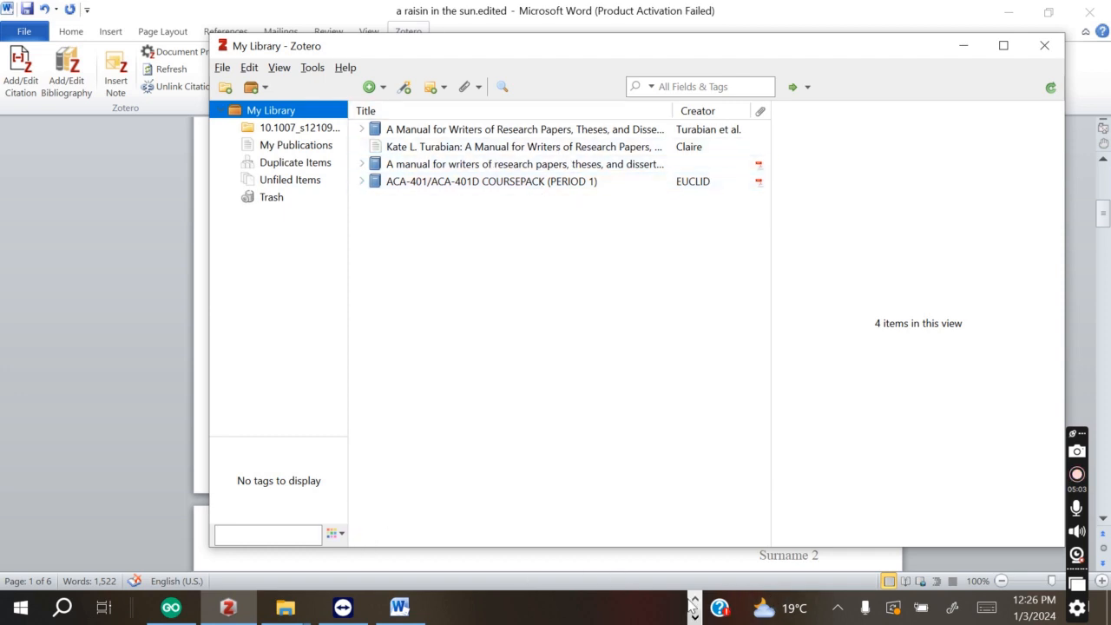
pyautogui.click(389, 153)
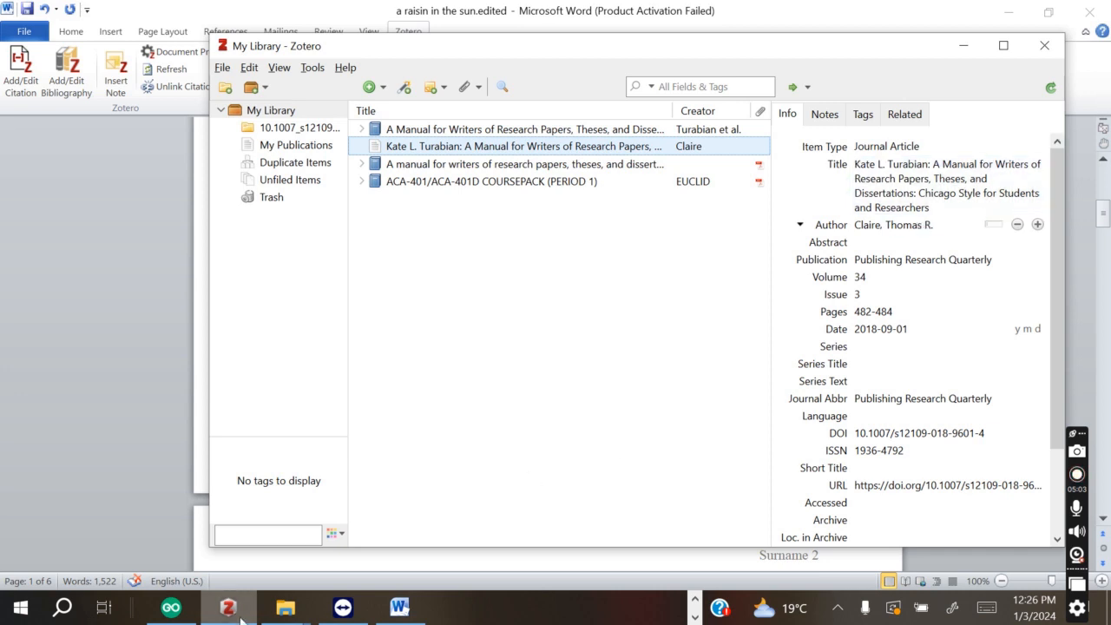
# - Switch to Chrome and look through the Google Scholar results for "turabian kate, wayne c booth, gregory g"
pyautogui.click(694, 601)
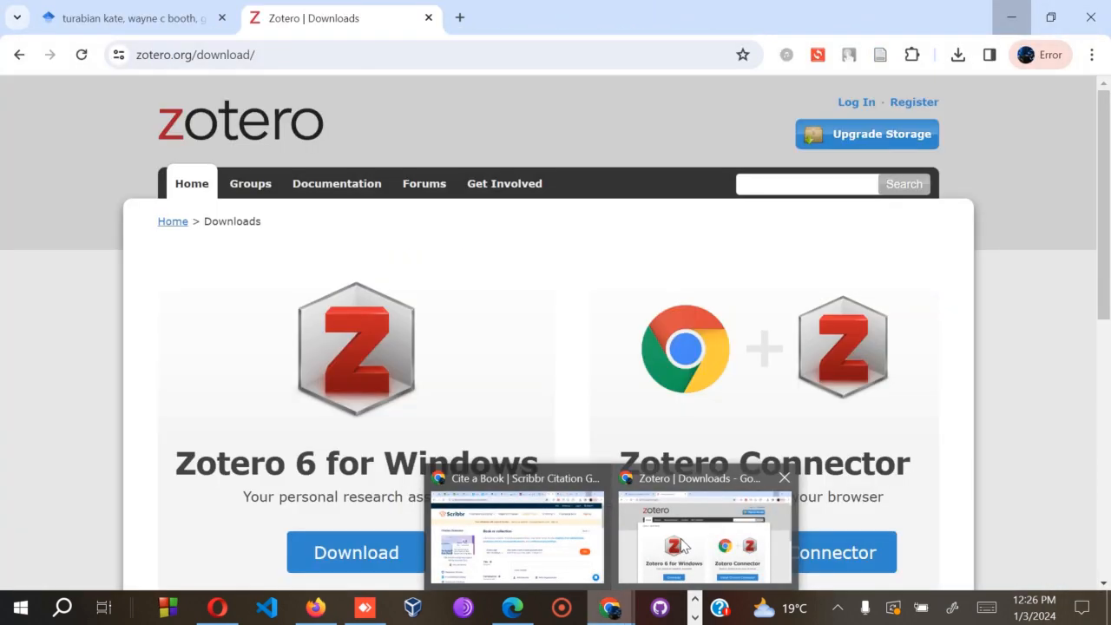
pyautogui.click(686, 543)
pyautogui.click(143, 13)
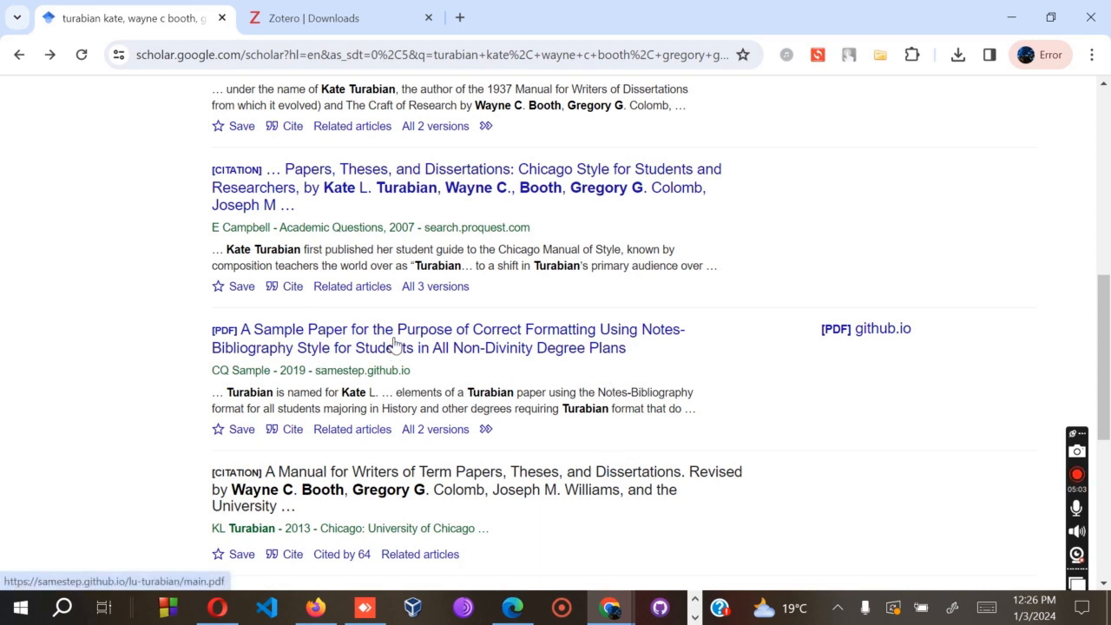
pyautogui.scroll(3, 393, 344)
pyautogui.scroll(5, 393, 343)
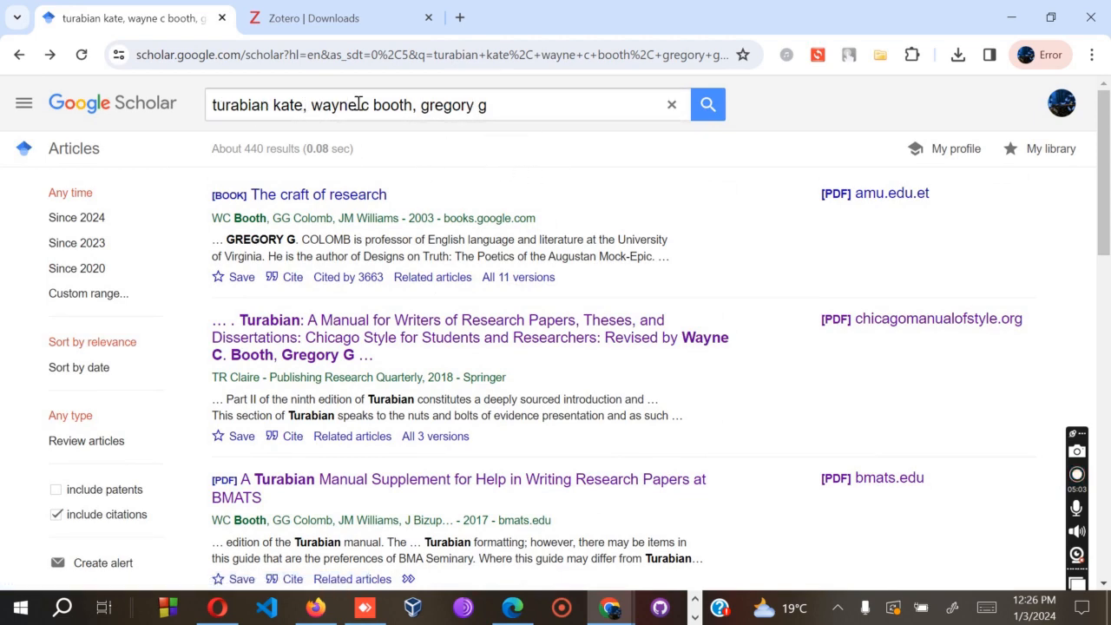
pyautogui.scroll(-3, 580, 208)
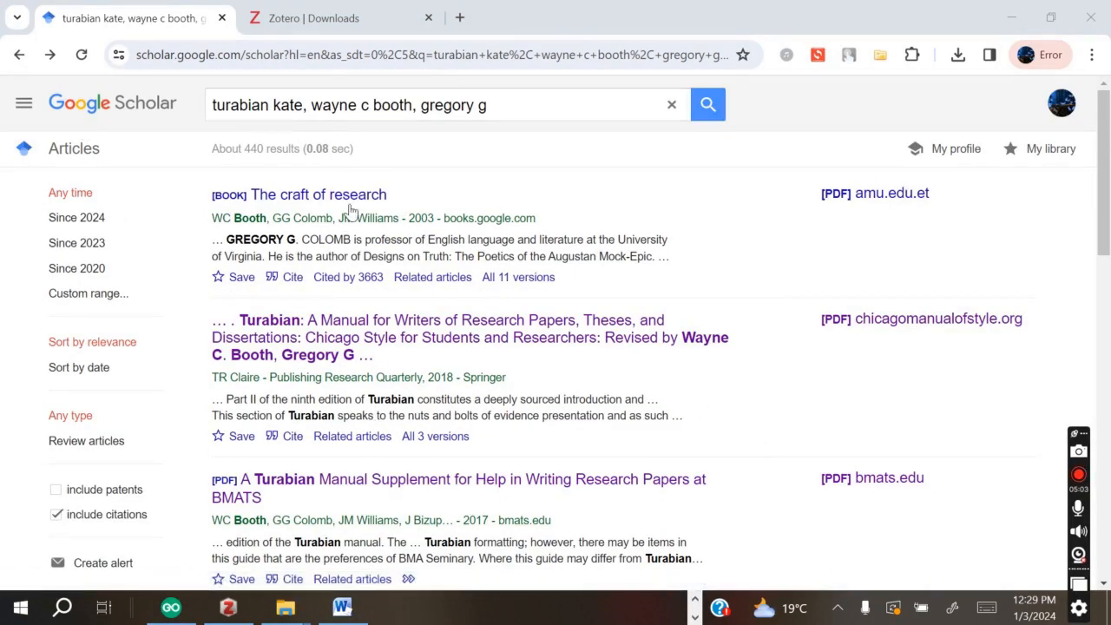
pyautogui.click(378, 483)
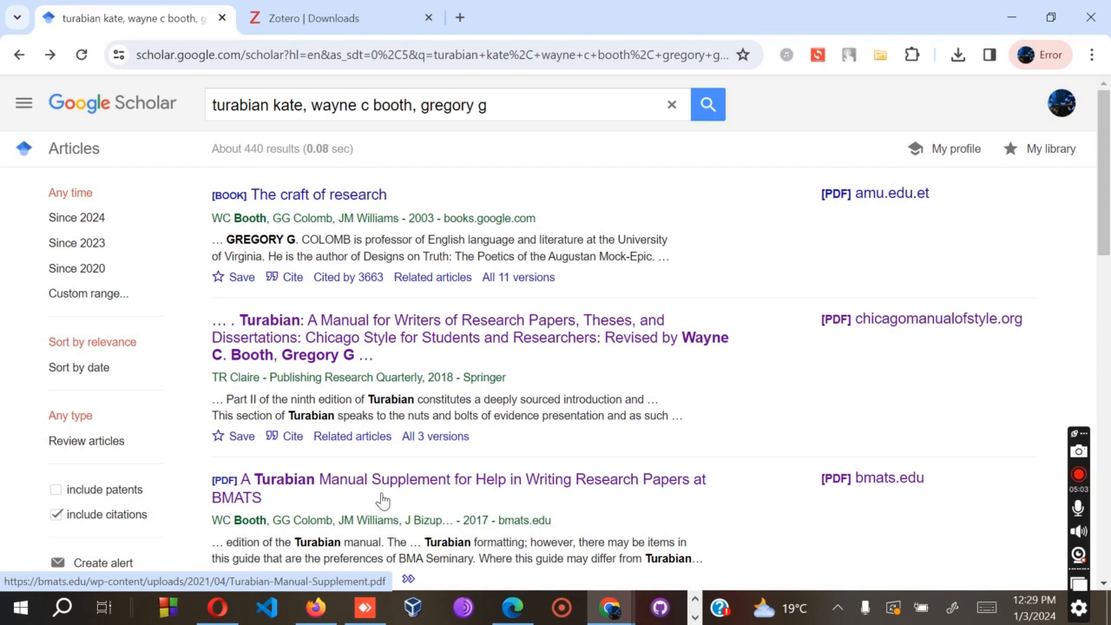
pyautogui.scroll(-4, 386, 502)
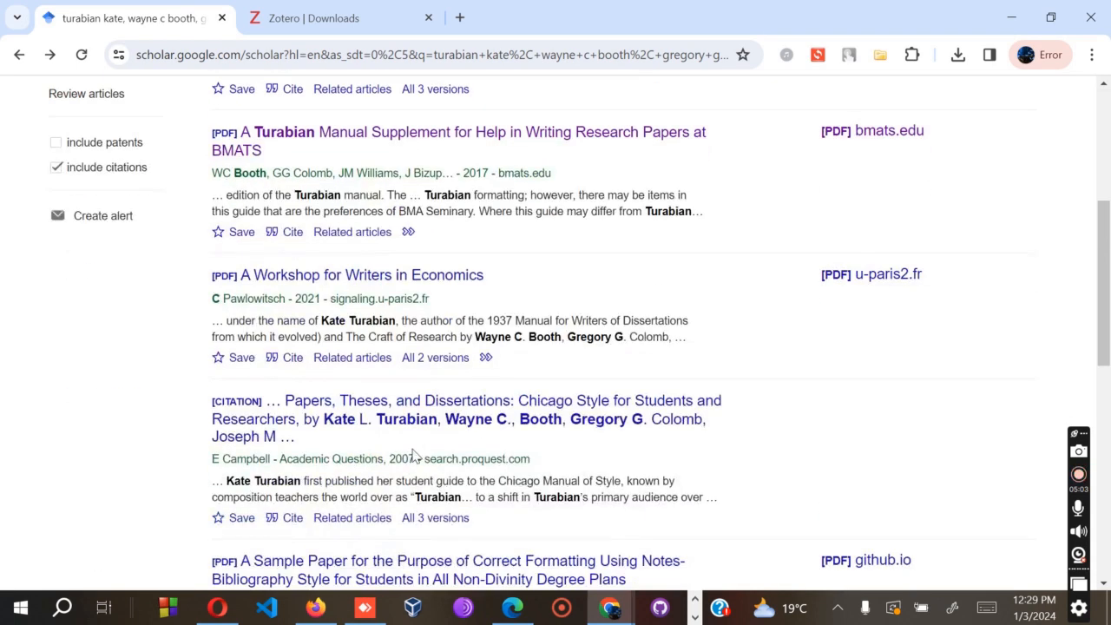
# - Open the 2007 Academic Questions citation result on ProQuest, dismiss the cookie notice, and skim the preview before returning to the results
pyautogui.click(386, 425)
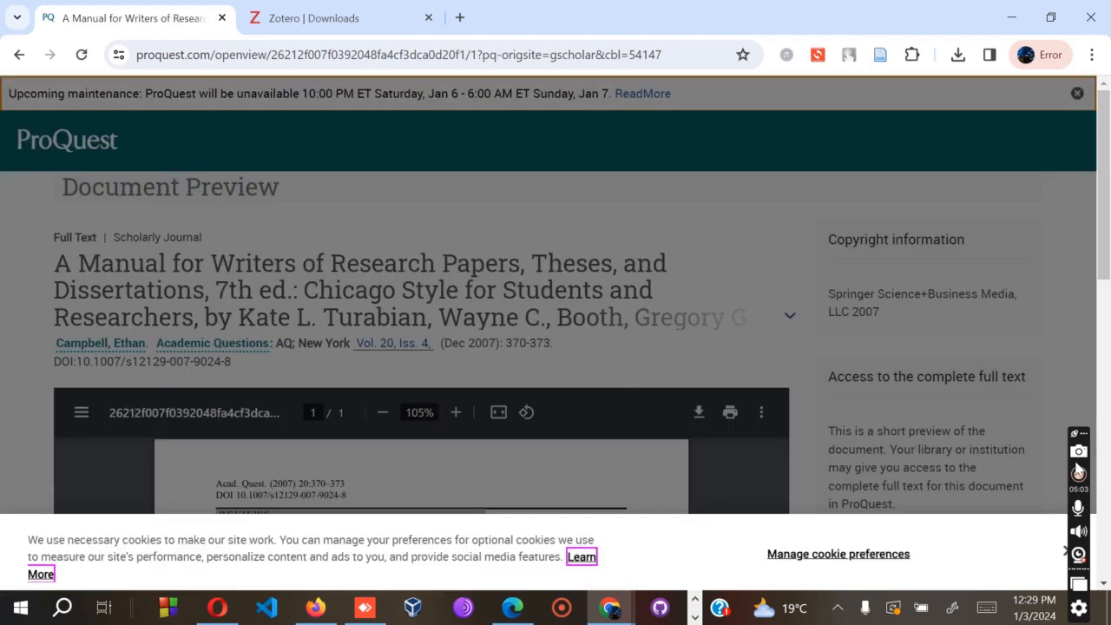
pyautogui.click(1065, 556)
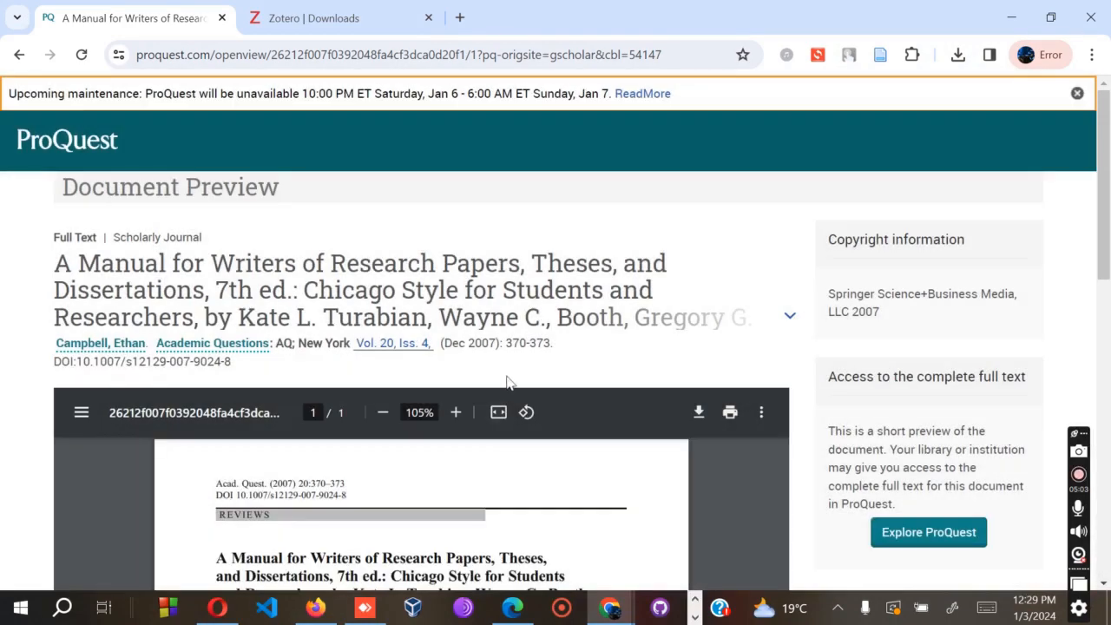
pyautogui.scroll(-10, 521, 382)
pyautogui.scroll(10, 521, 379)
pyautogui.click(19, 55)
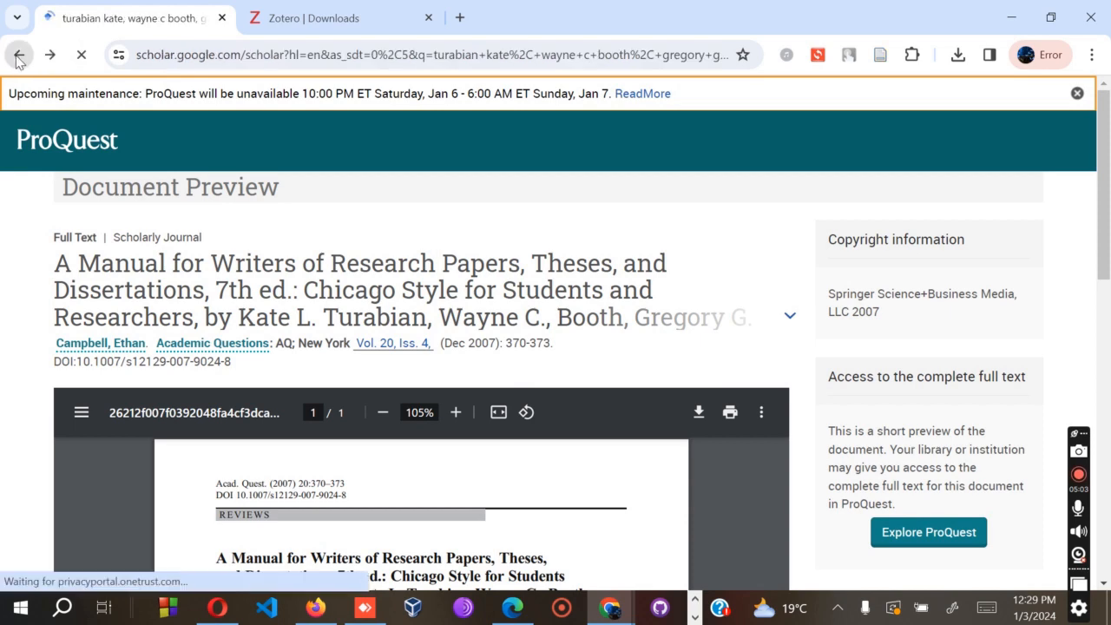
# - Open the 2018 Springer article on Turabian's "A Manual for Writers of Research Papers" and find its "Cite this article" section
pyautogui.scroll(5, 365, 295)
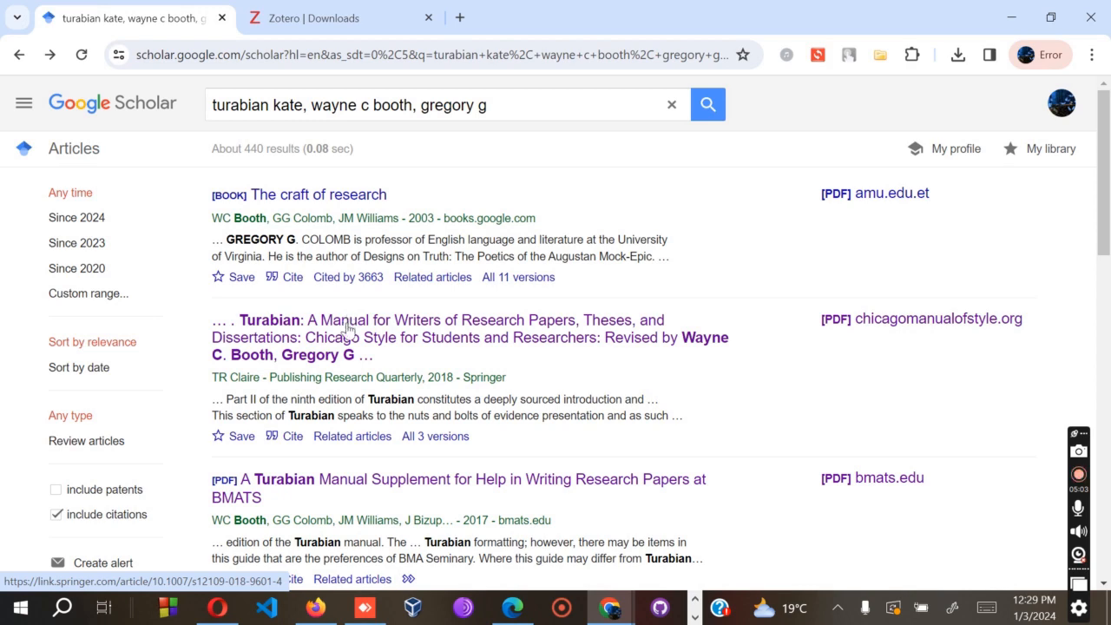
pyautogui.click(338, 345)
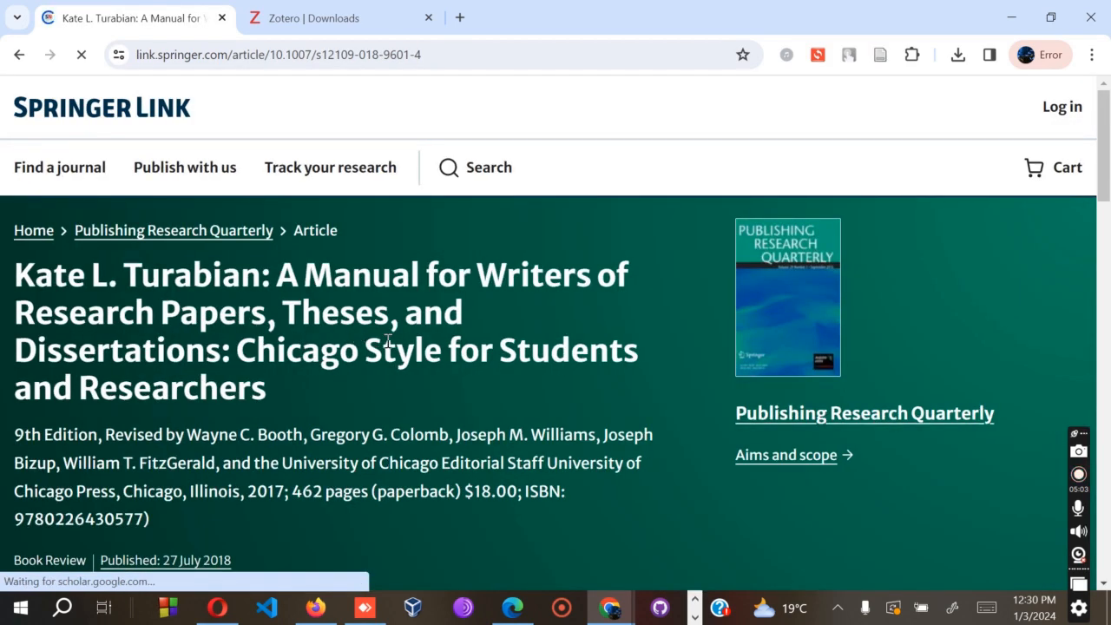
pyautogui.scroll(-15, 384, 352)
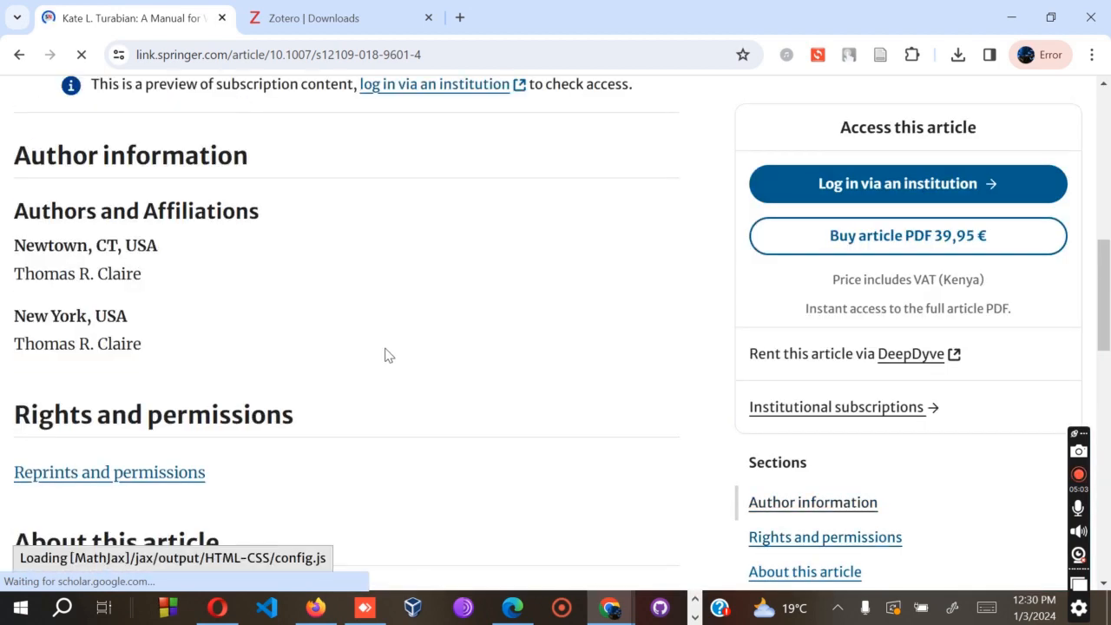
pyautogui.scroll(-3, 387, 356)
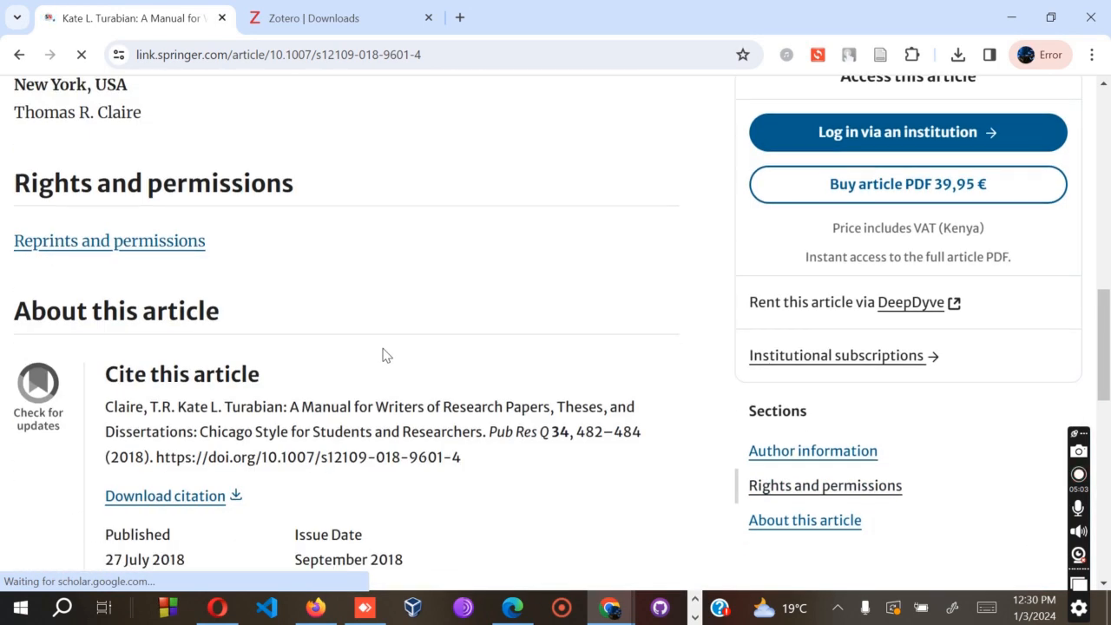
pyautogui.scroll(-3, 386, 356)
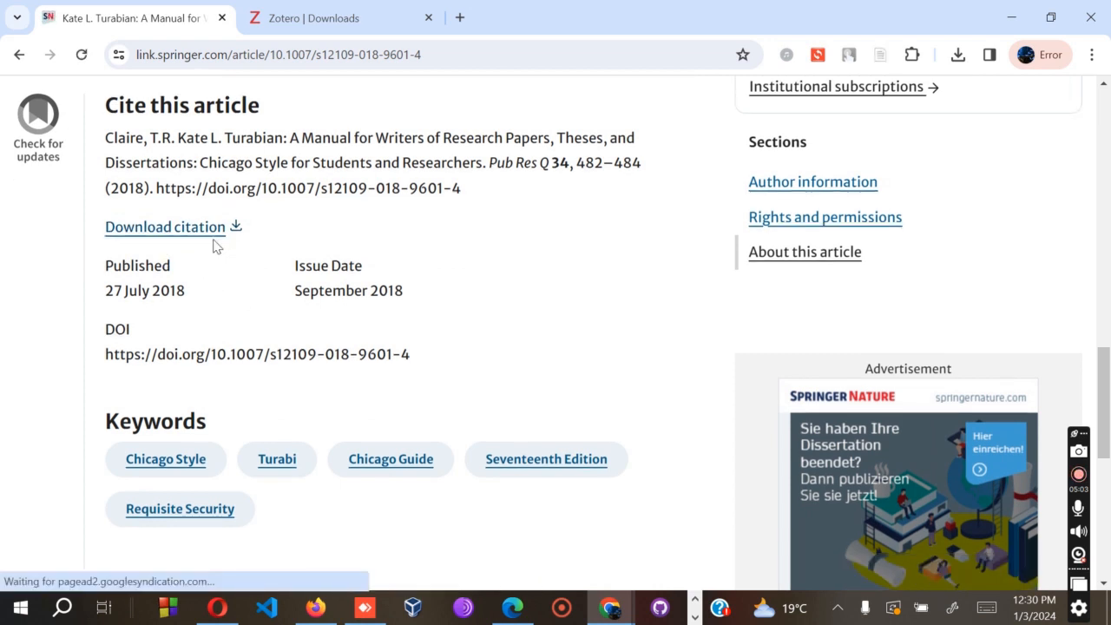
# - Download the Springer article's citation file, dismissing the download manager's alert and retrying the download
pyautogui.click(203, 231)
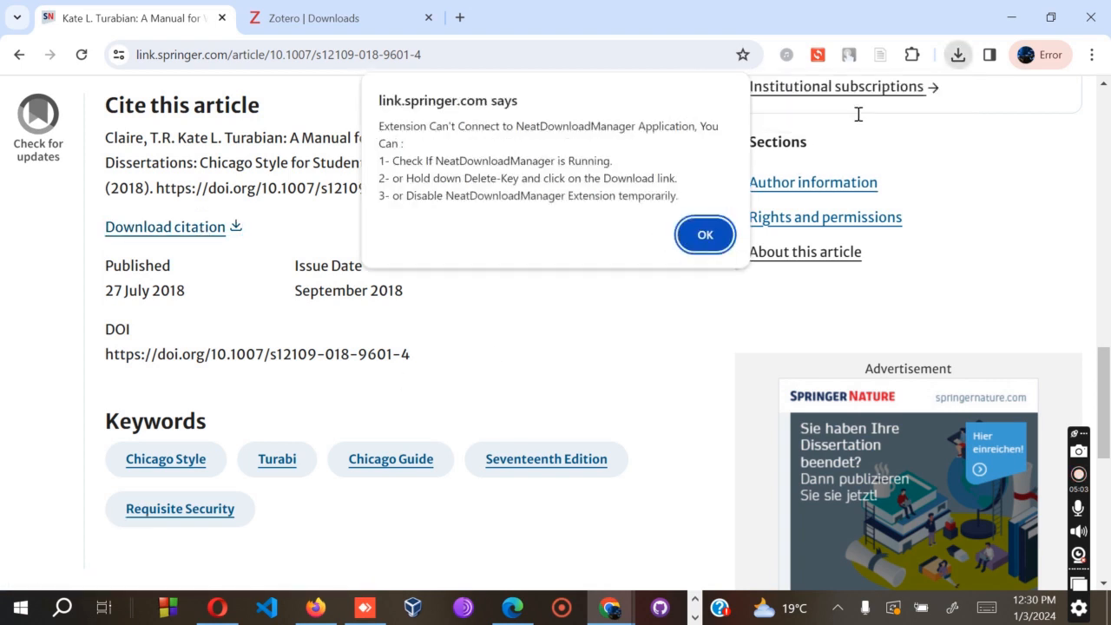
pyautogui.click(703, 243)
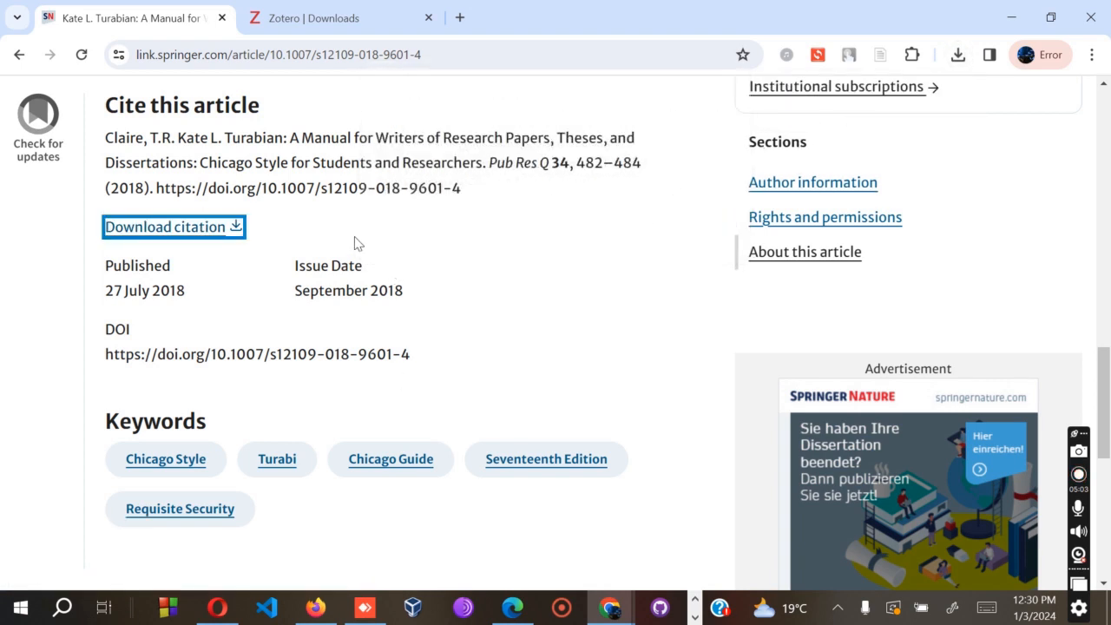
pyautogui.click(143, 237)
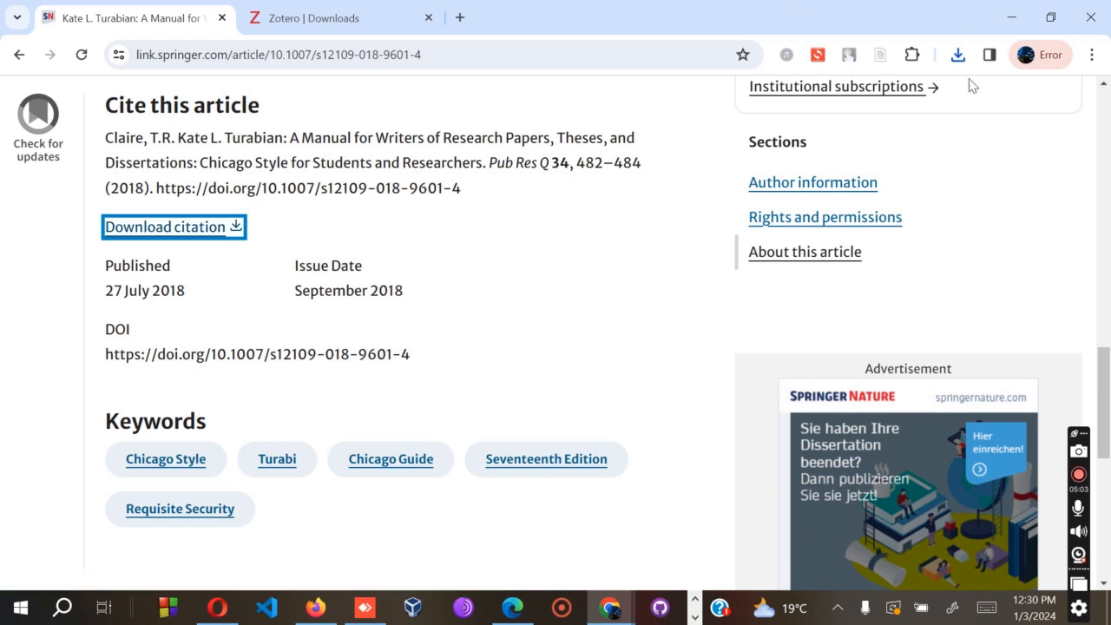
# - Save the Springer article to My Library with the Zotero Connector and view the new entry in the Zotero window
pyautogui.click(879, 56)
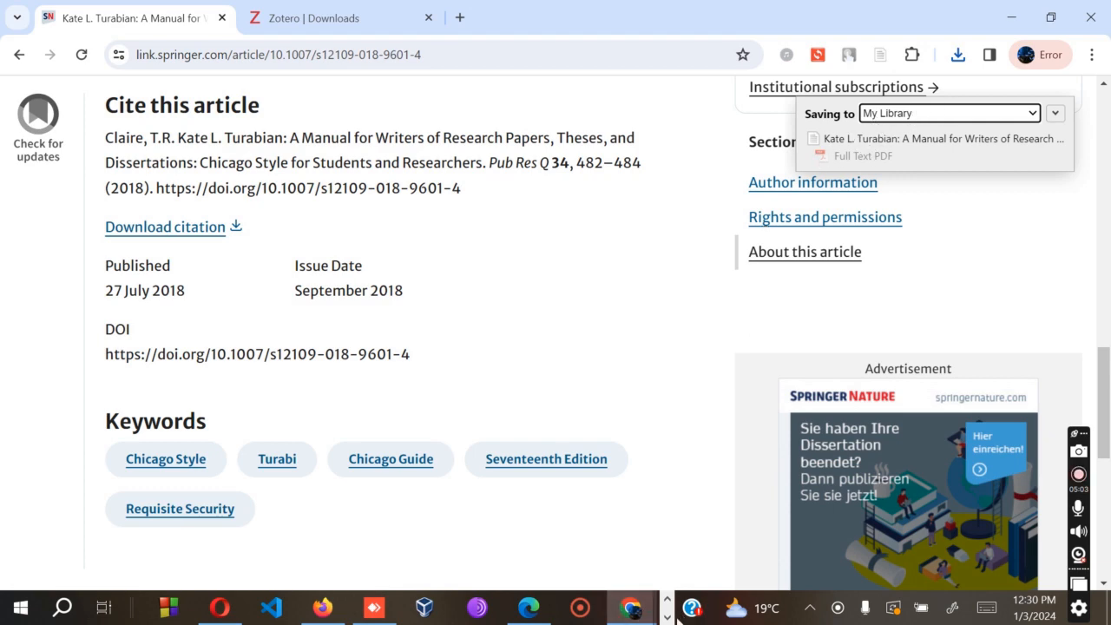
pyautogui.click(666, 616)
pyautogui.click(286, 606)
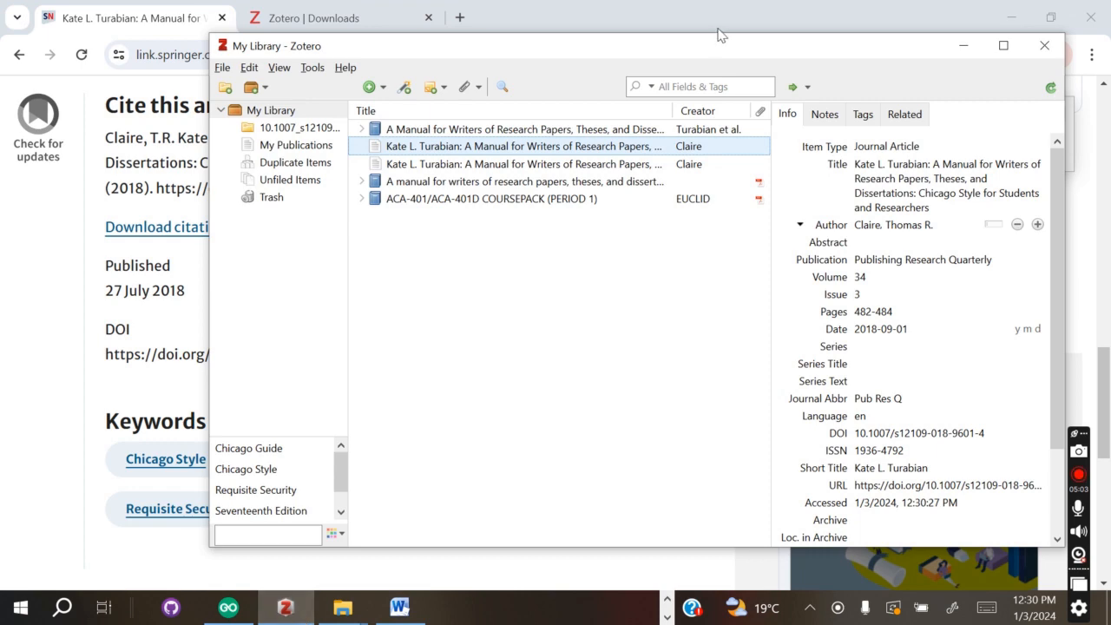
pyautogui.moveTo(708, 52); pyautogui.dragTo(708, 198)
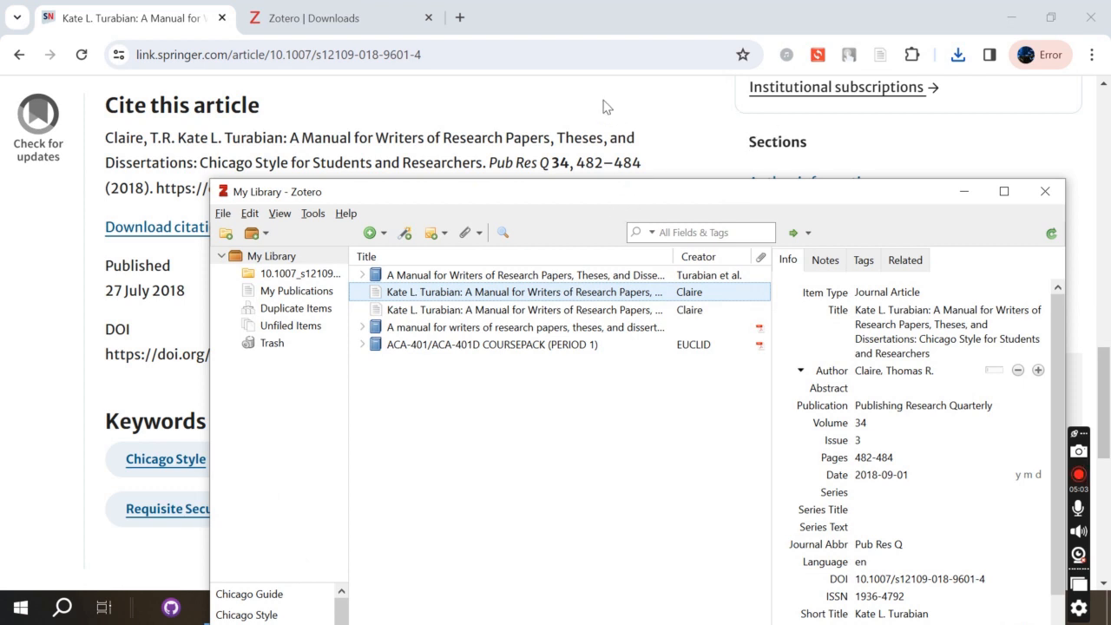
# - Review the Zotero Connector's save status, the browser's installed extensions, and the article's citation download option
pyautogui.click(879, 56)
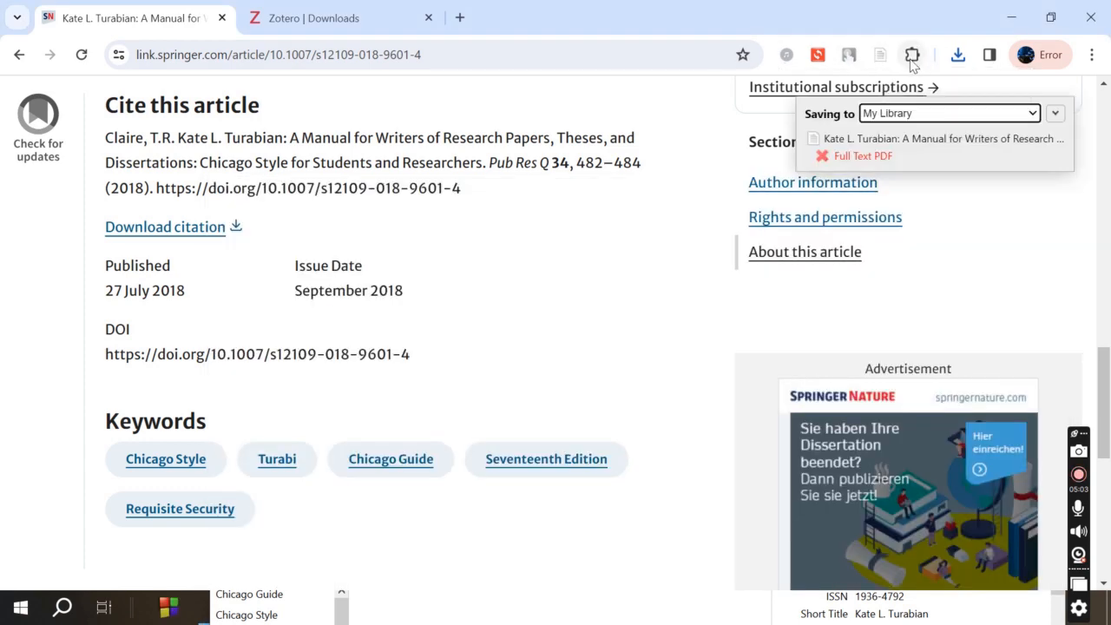
pyautogui.click(913, 55)
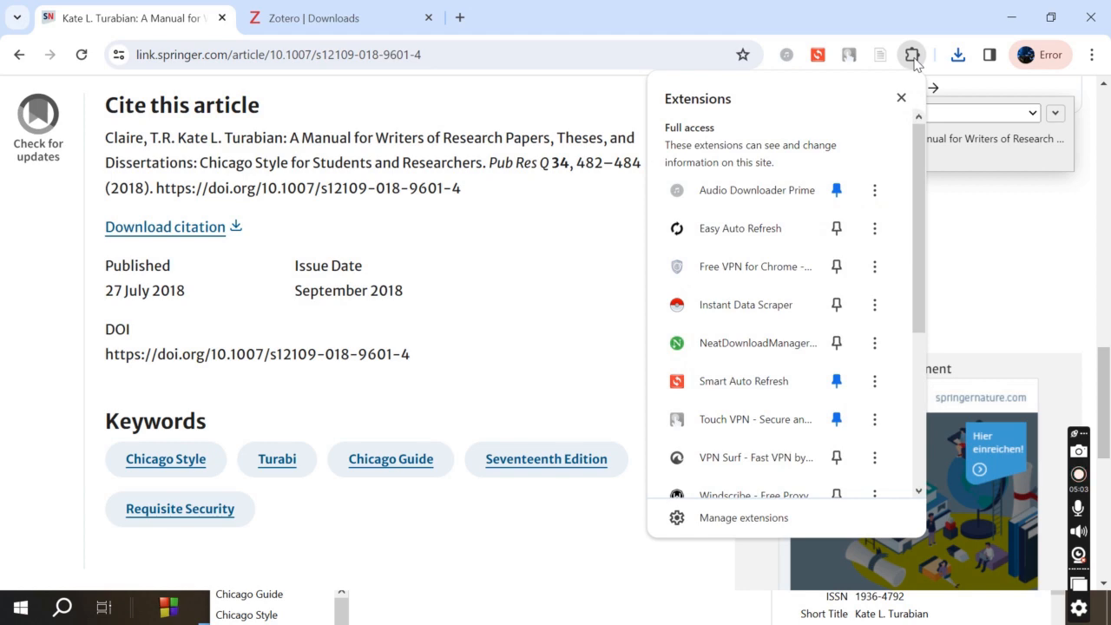
pyautogui.click(1032, 251)
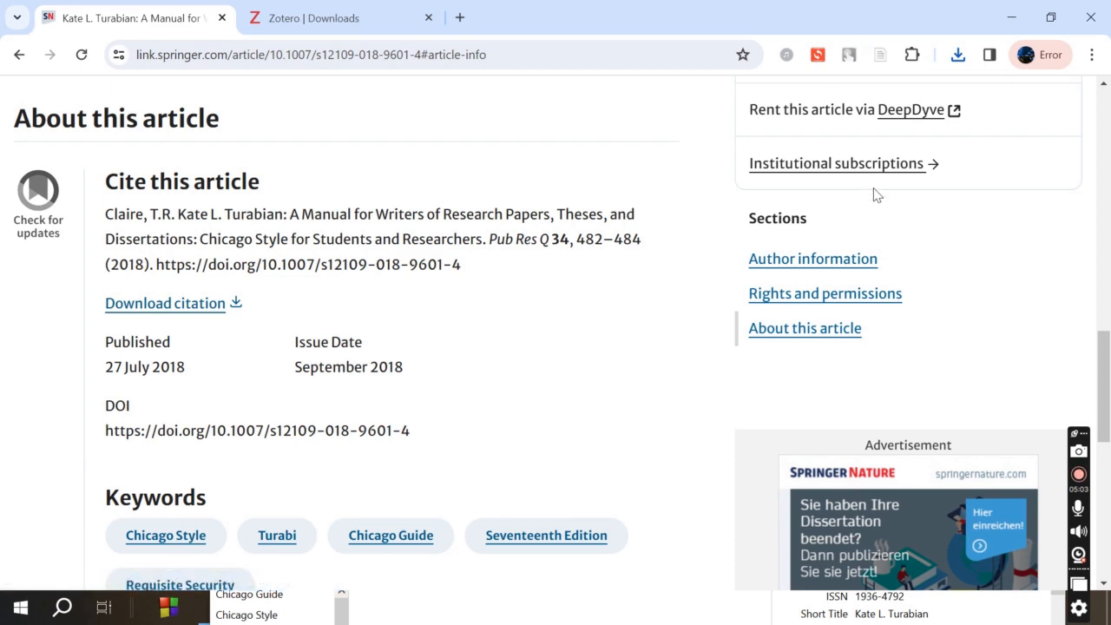
pyautogui.scroll(-5, 665, 238)
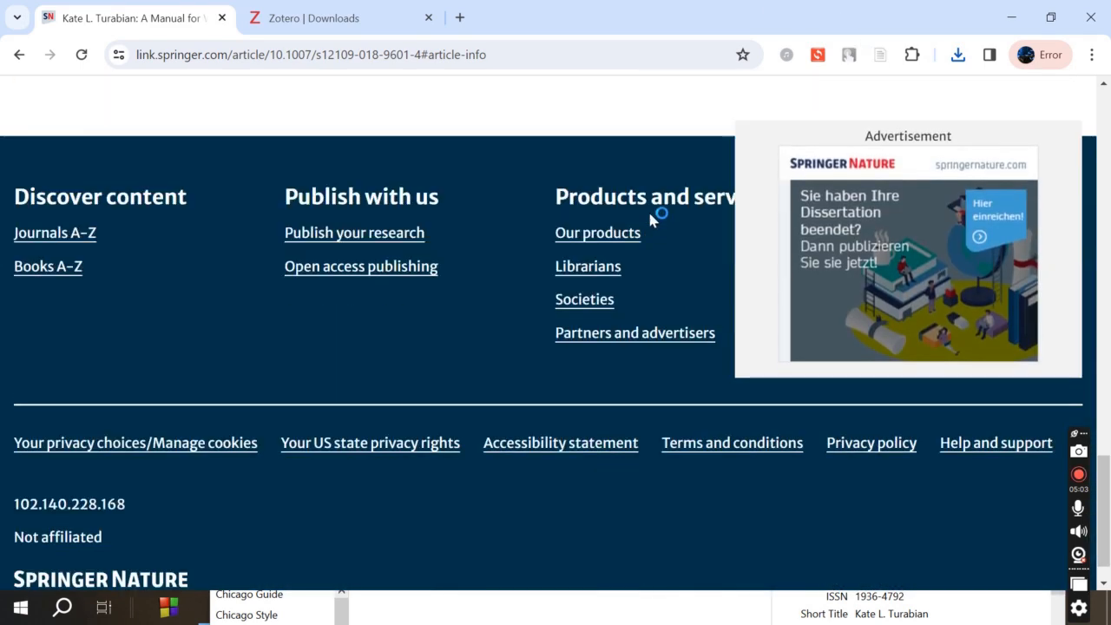
pyautogui.scroll(5, 654, 218)
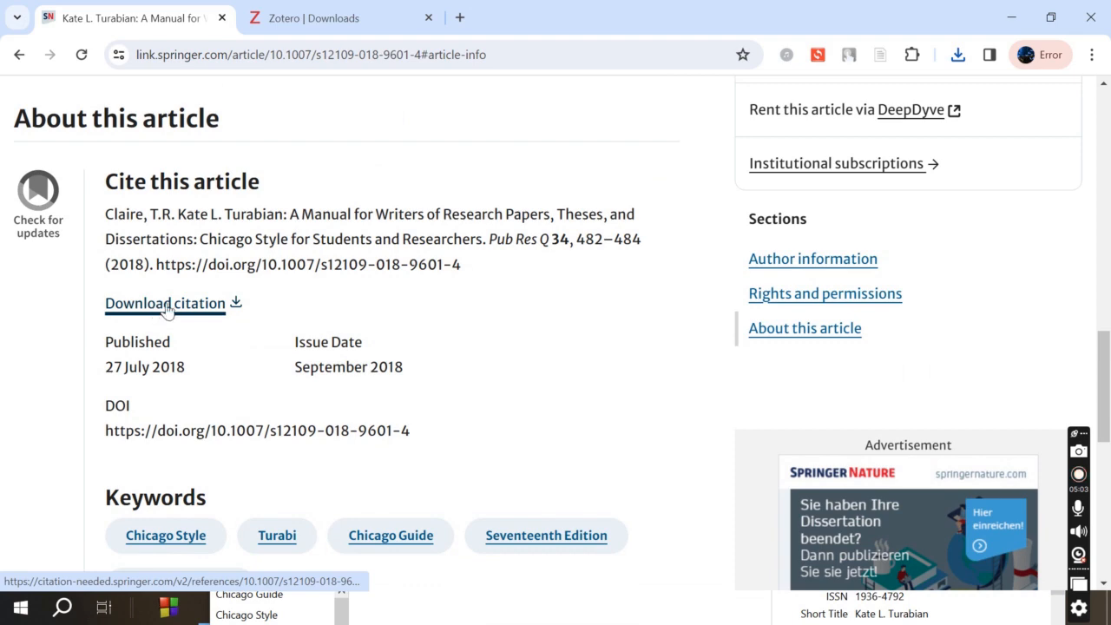
# - Minimize Chrome and Zotero to return to the Word essay, and view the inserted EUCLID citation on page 2
pyautogui.click(1010, 24)
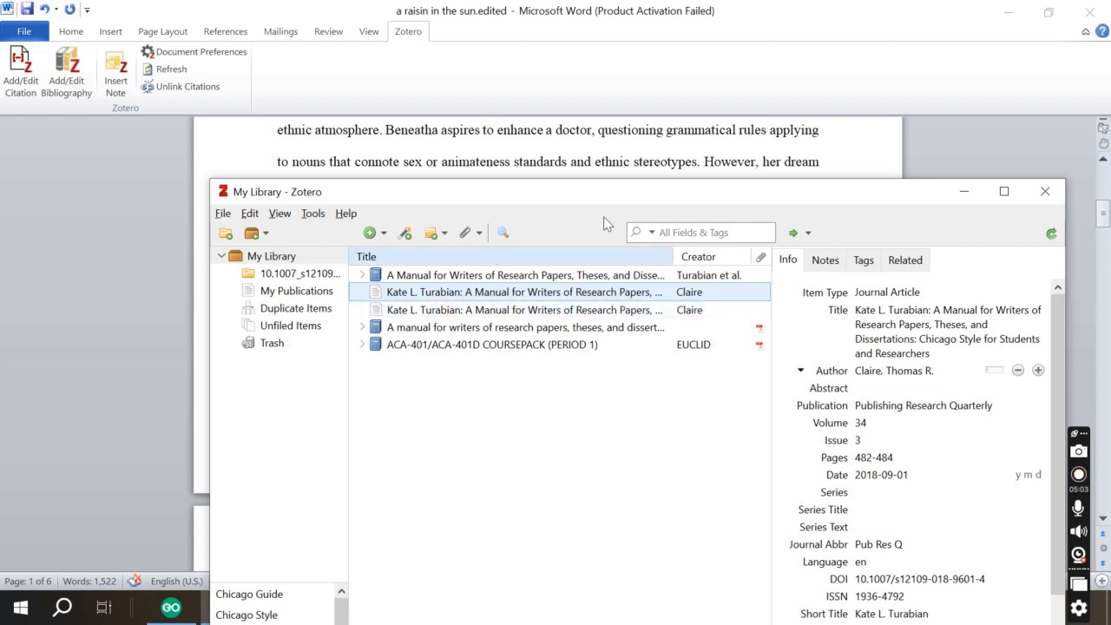
pyautogui.click(953, 195)
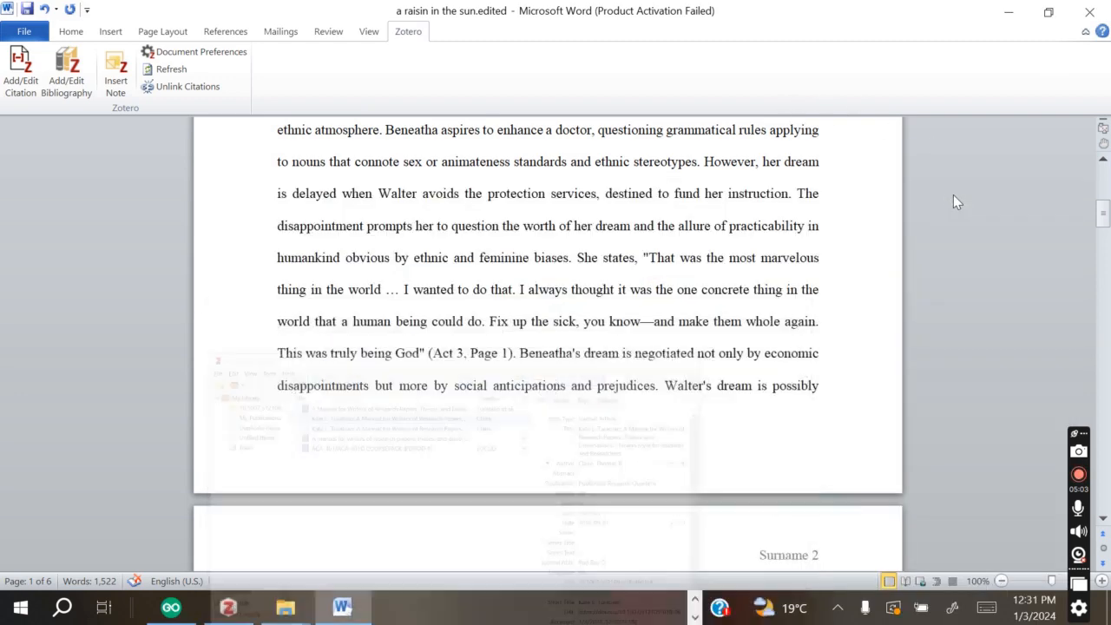
pyautogui.scroll(-2, 585, 293)
pyautogui.scroll(-2, 580, 297)
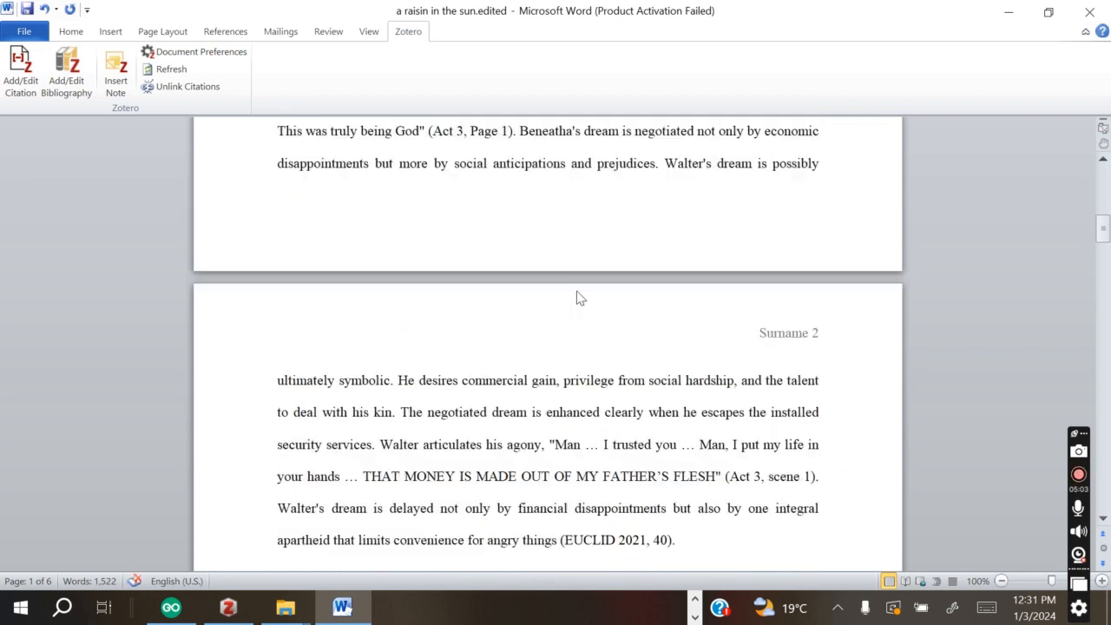